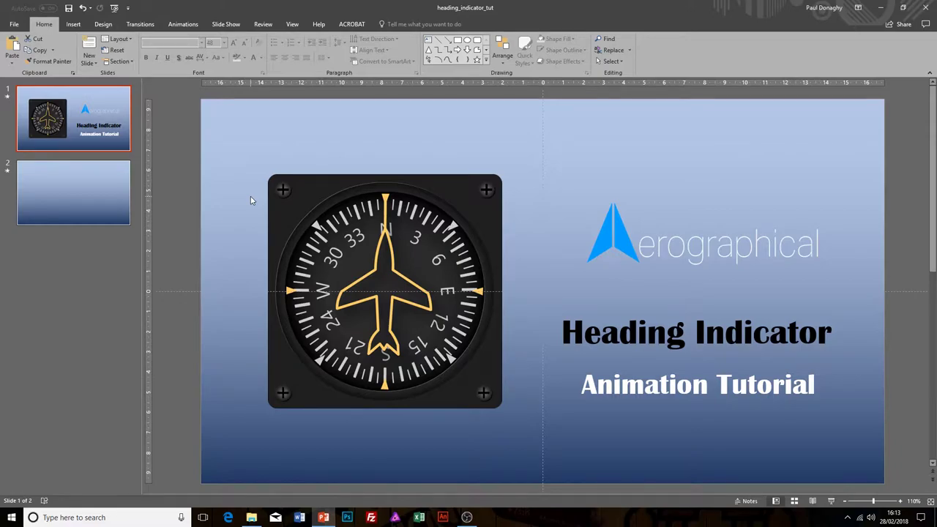
Switch to the blank blue-gradient slide 2 in the slide pane
click(59, 213)
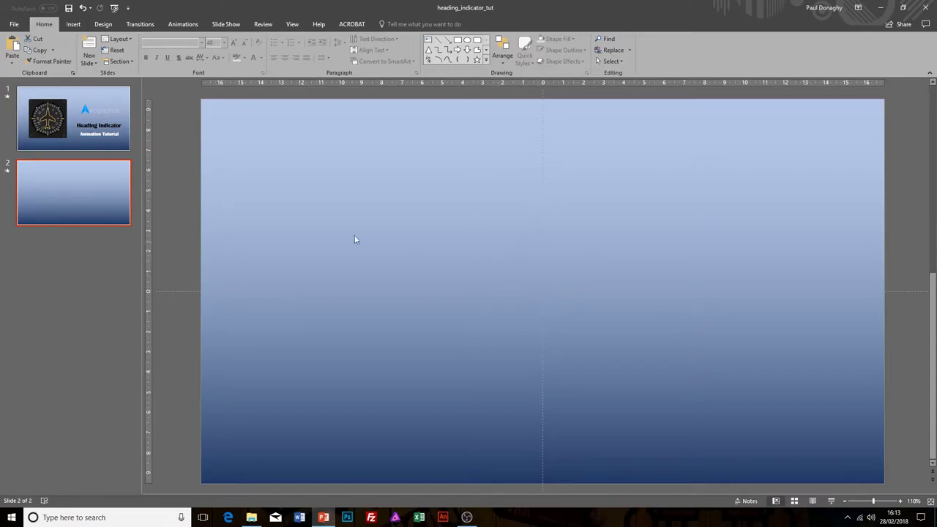
Insert heading_indicator_round from the heading_ind_png folder onto slide 2 as the dark dial
click(74, 24)
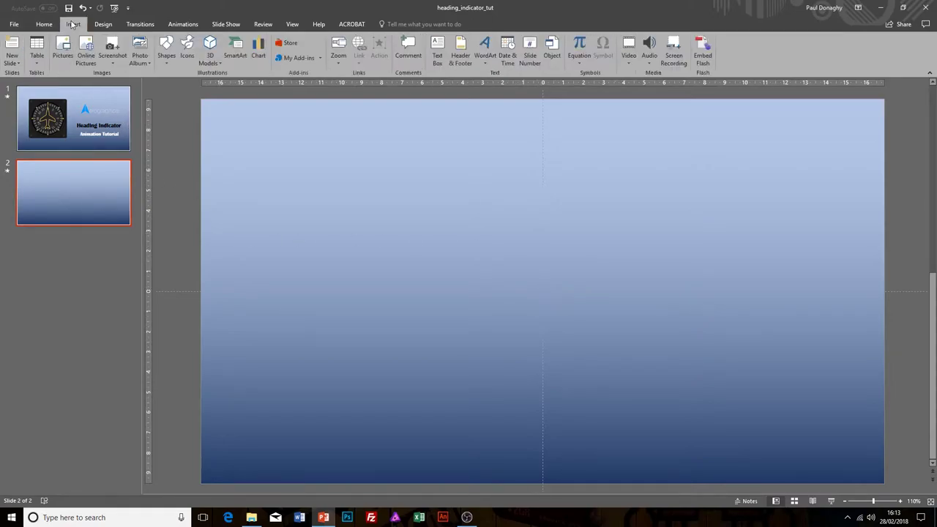
click(64, 51)
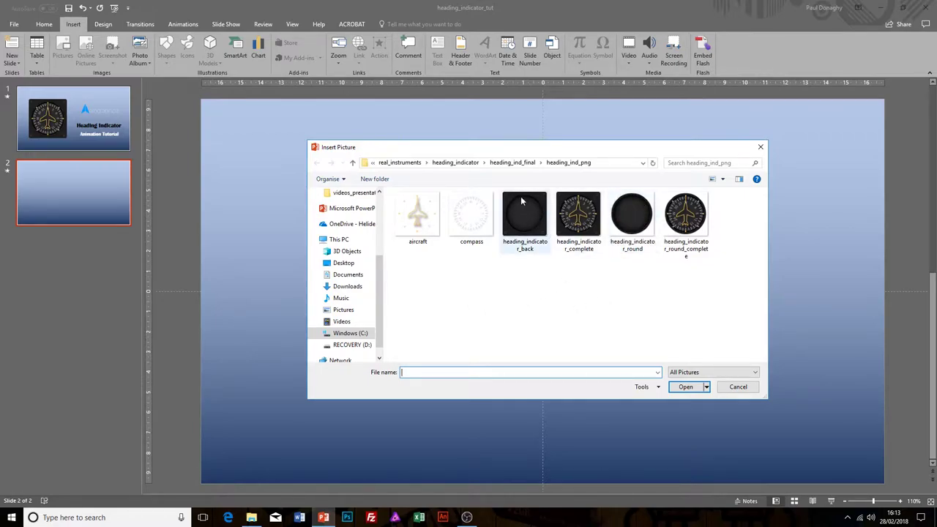
click(632, 218)
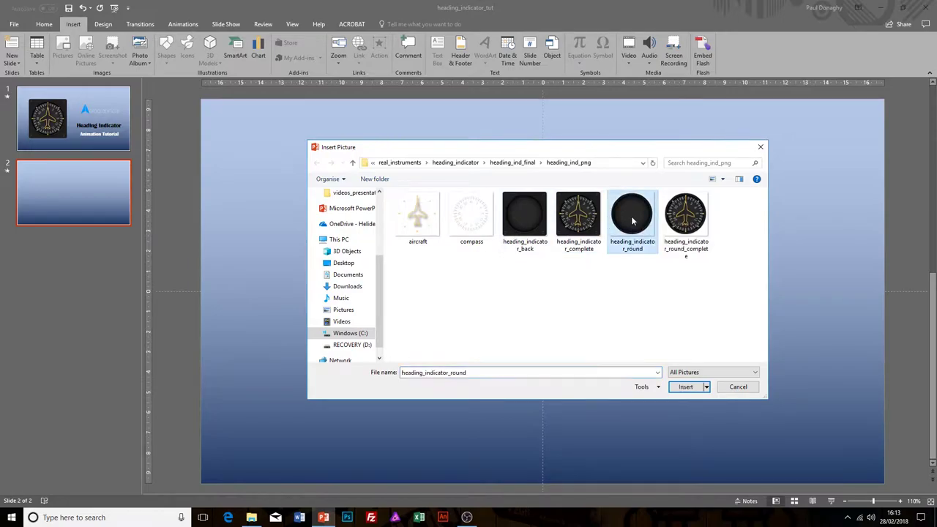
click(682, 386)
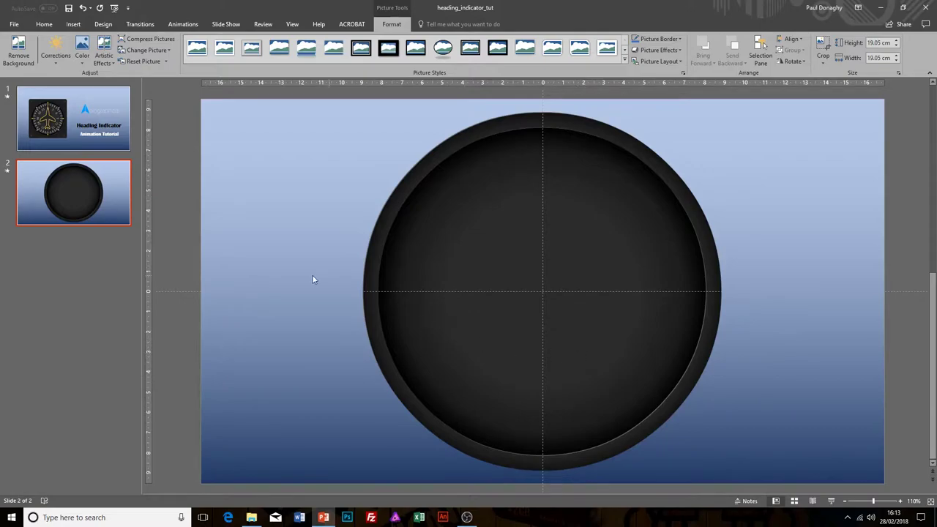
click(42, 24)
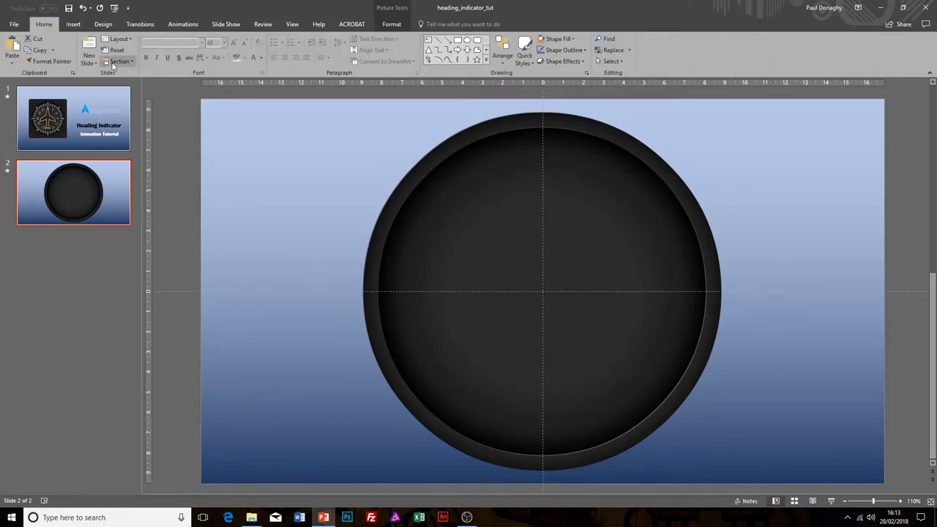
Insert the compass card picture over the dark dial
click(74, 24)
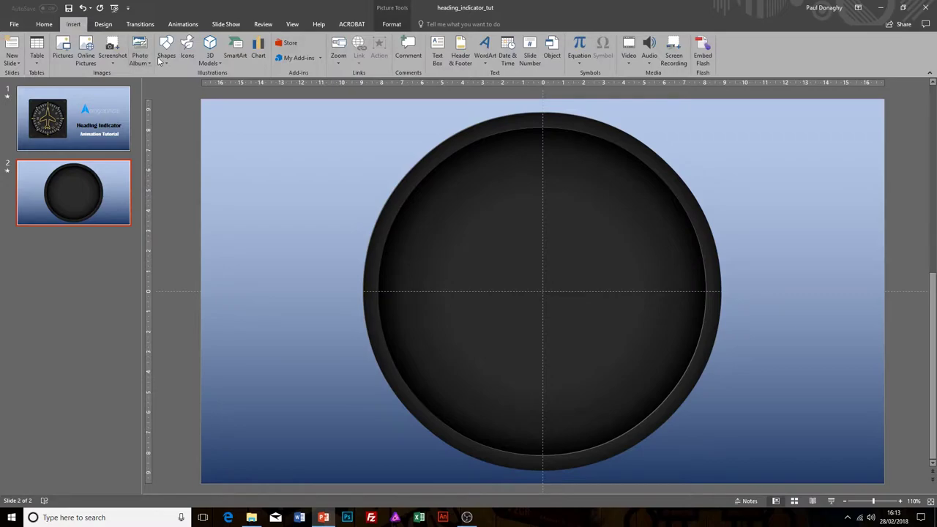
click(62, 50)
click(471, 214)
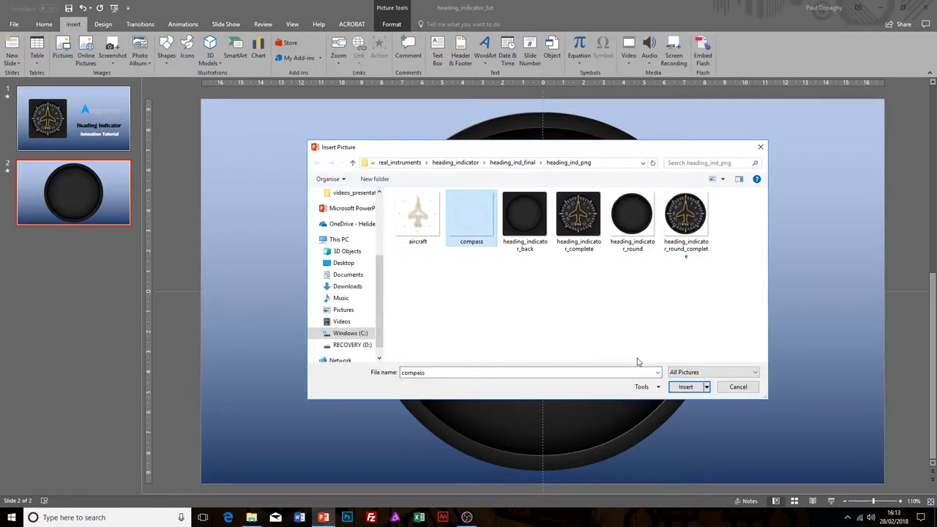
click(685, 386)
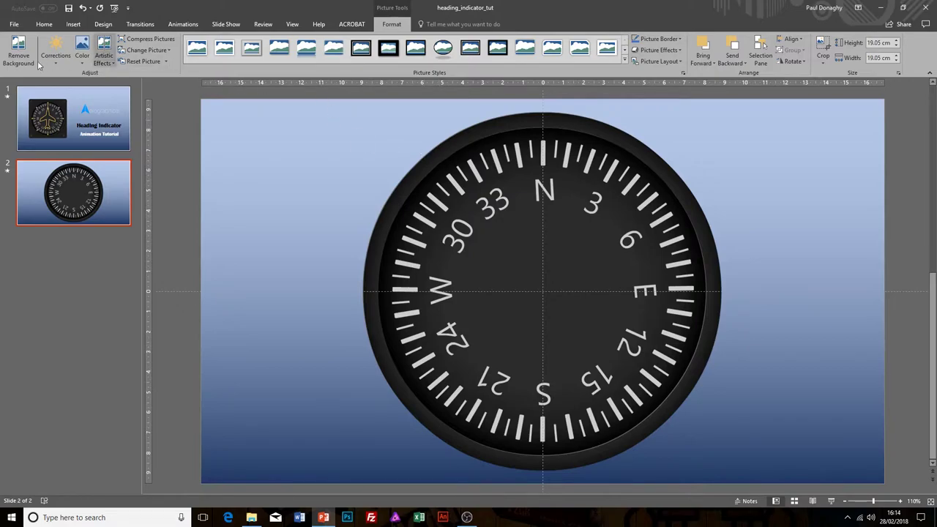
Insert the aircraft picture on top of the compass card
click(73, 24)
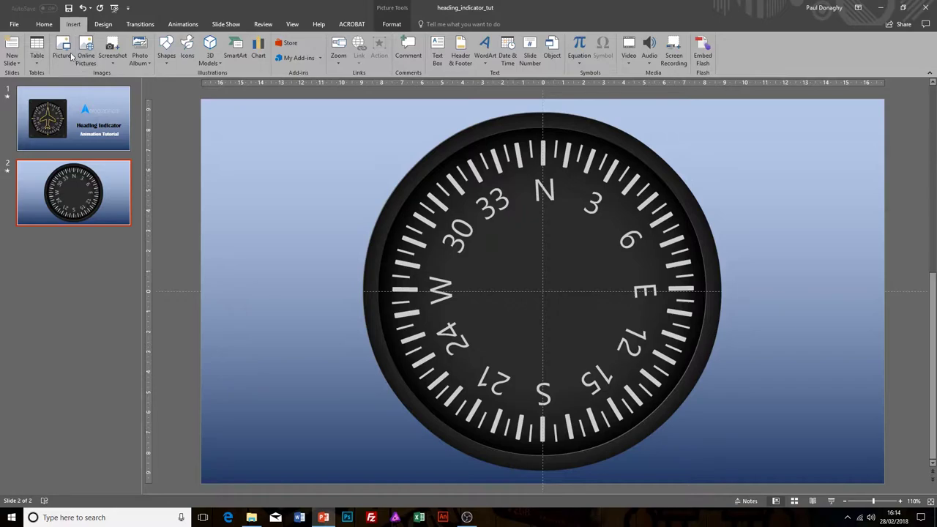
click(71, 56)
click(424, 219)
click(673, 386)
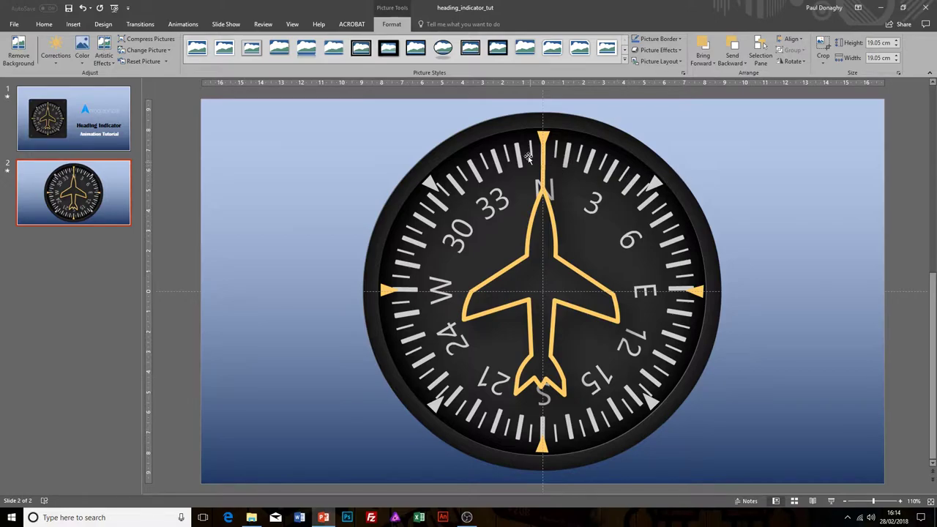
Select all three instrument pictures, resize them to 14.75 cm and centre them
click(273, 121)
drag(240, 98, 874, 496)
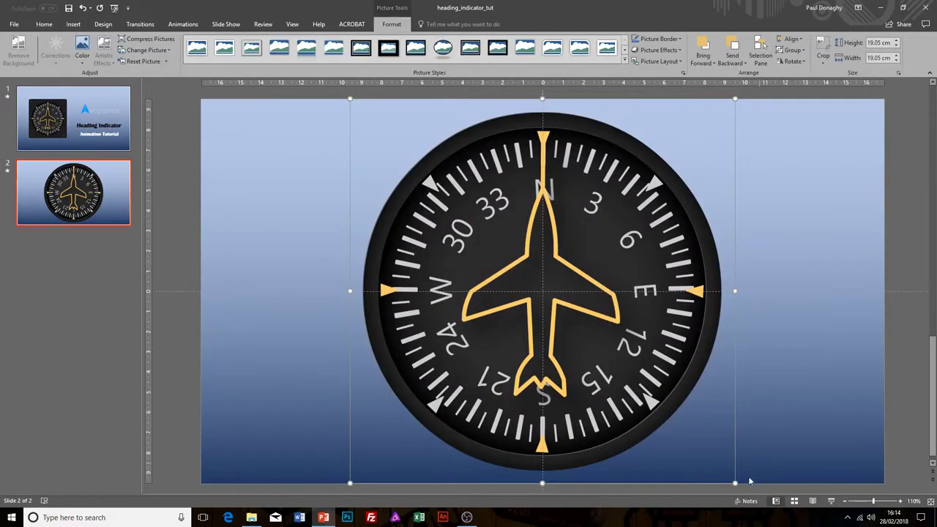
key(Delete)
key(ctrl+z)
key(ctrl+z)
key(ctrl+z)
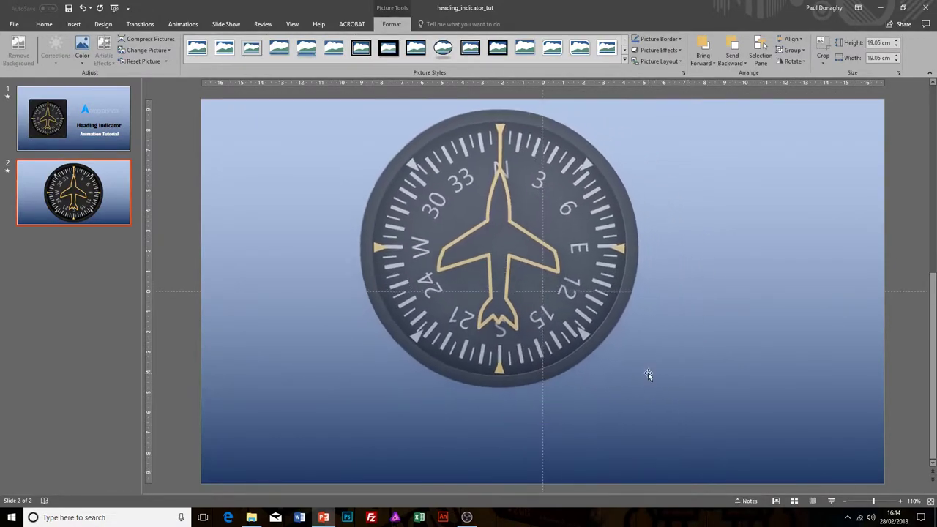
mouse_move(530, 284)
mouse_down()
mouse_move(425, 268)
mouse_move(468, 268)
mouse_move(536, 300)
mouse_up()
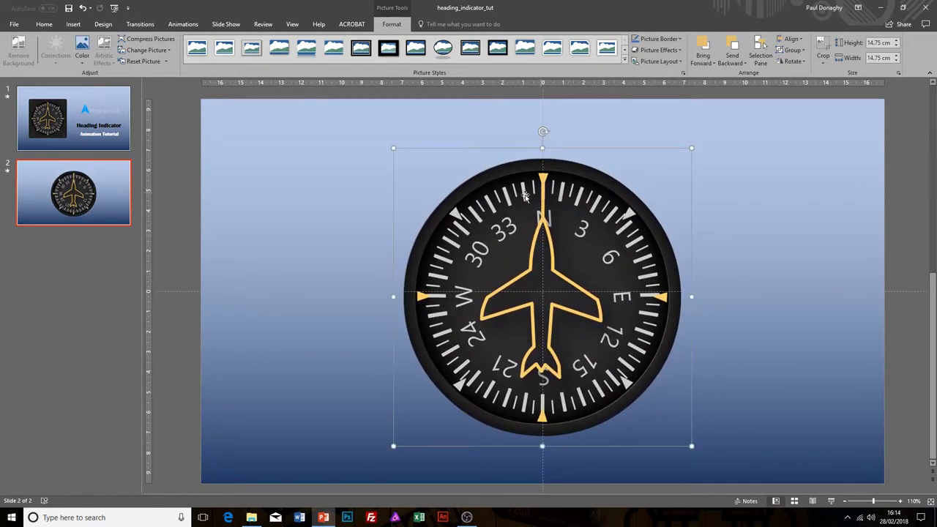
click(333, 192)
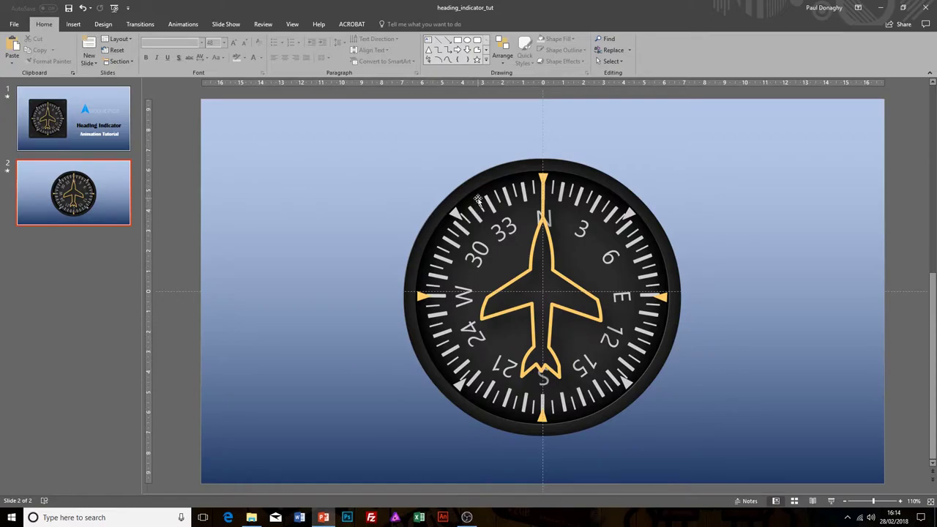
Try turning the top instrument picture with its rotation handle, then deselect it
click(527, 246)
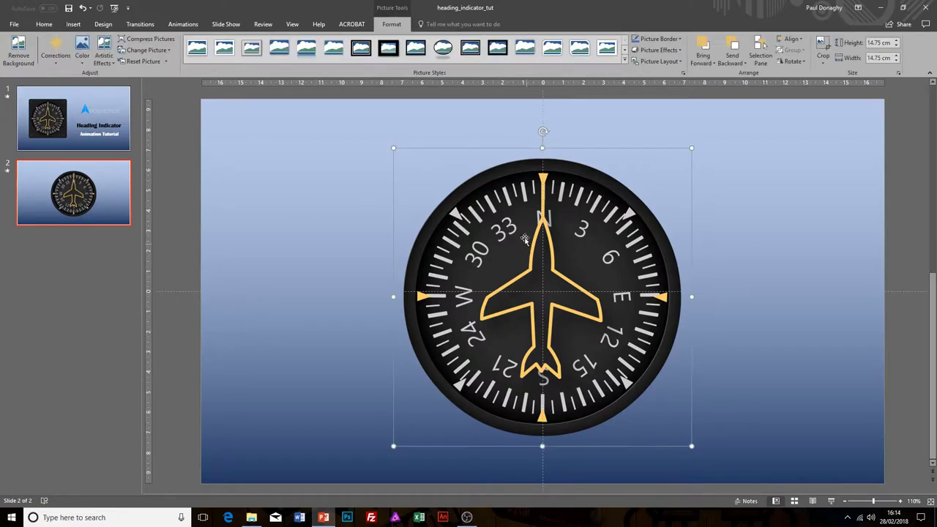
mouse_move(542, 132)
mouse_down()
mouse_move(587, 142)
mouse_move(515, 136)
mouse_move(532, 141)
mouse_up()
mouse_move(543, 132)
mouse_down()
mouse_move(562, 140)
mouse_move(537, 142)
mouse_move(571, 156)
mouse_move(541, 146)
mouse_up()
click(348, 165)
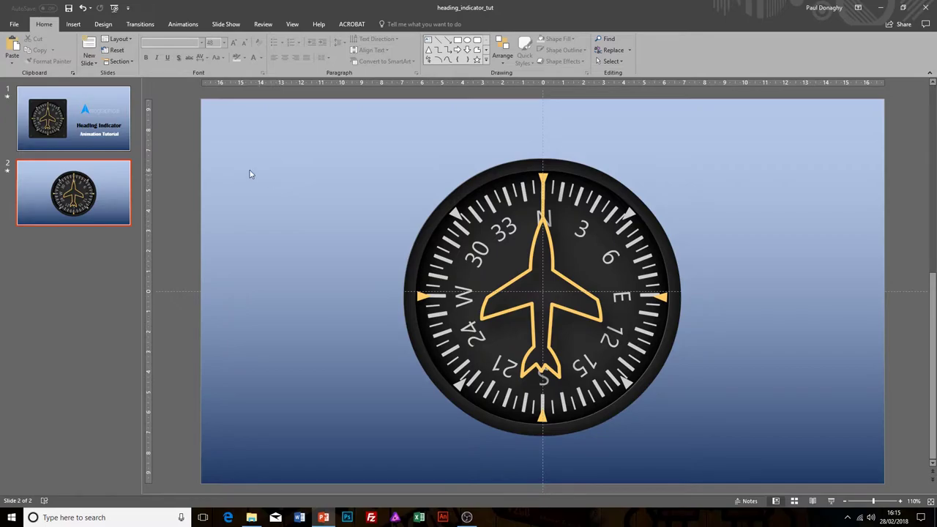
In the Selection pane, toggle each picture's visibility to identify the plane, compass and dial layers
click(622, 63)
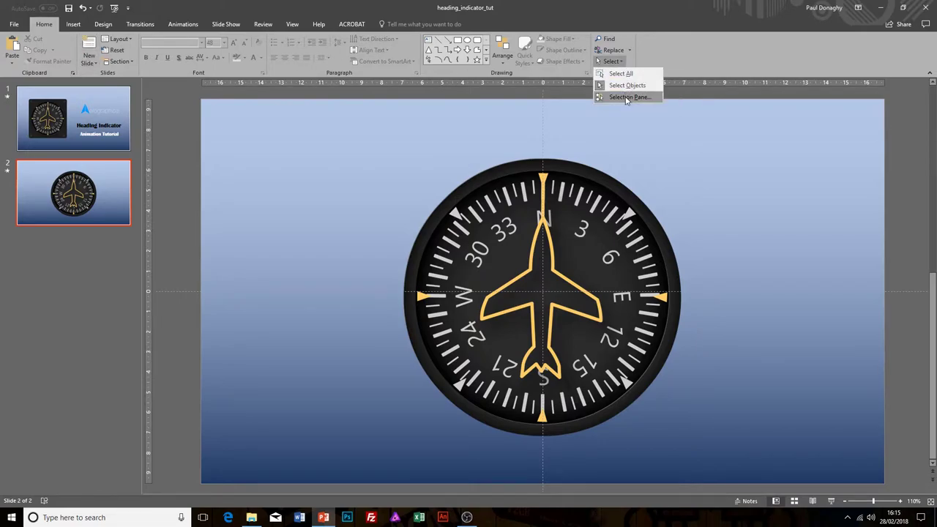
click(627, 98)
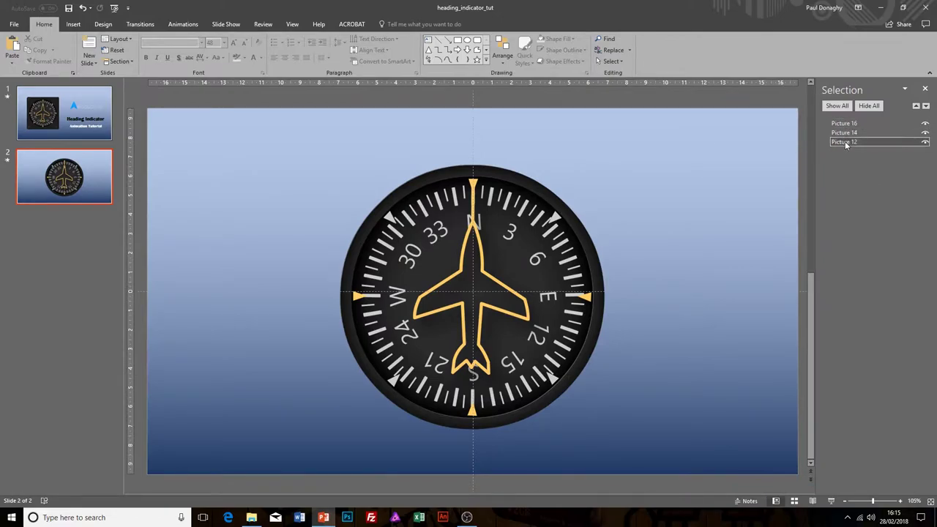
click(925, 123)
click(925, 123)
click(925, 132)
click(925, 132)
click(924, 142)
click(925, 142)
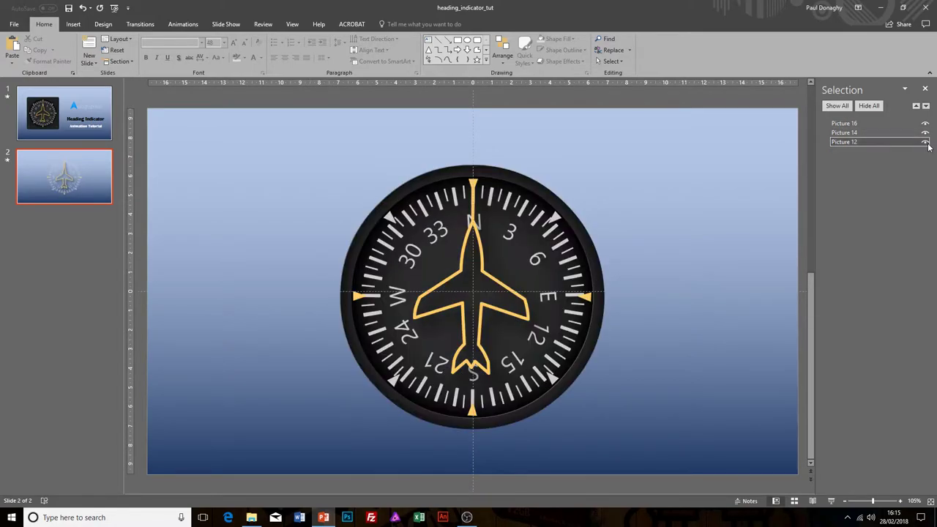
Rename Picture 16 to 'aircraft' in the Selection pane
click(869, 133)
click(844, 123)
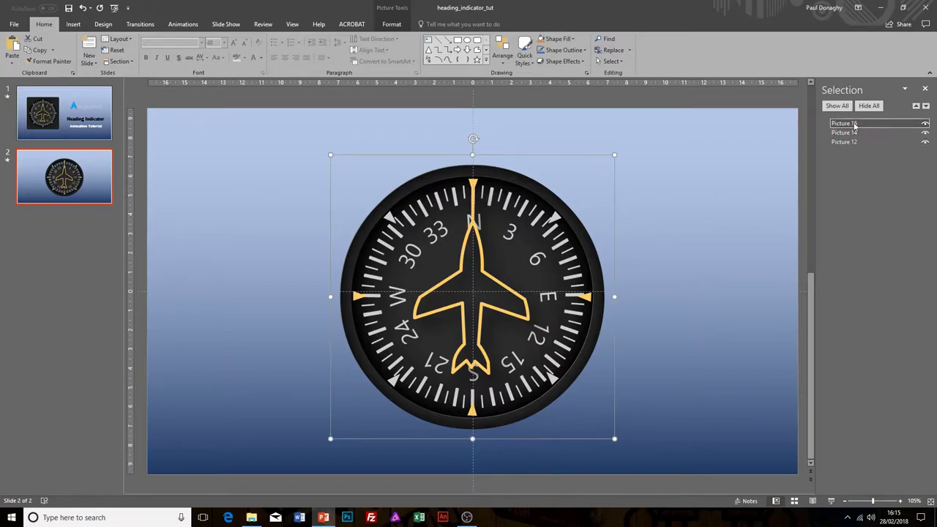
ctrl+click(842, 133)
ctrl+click(840, 135)
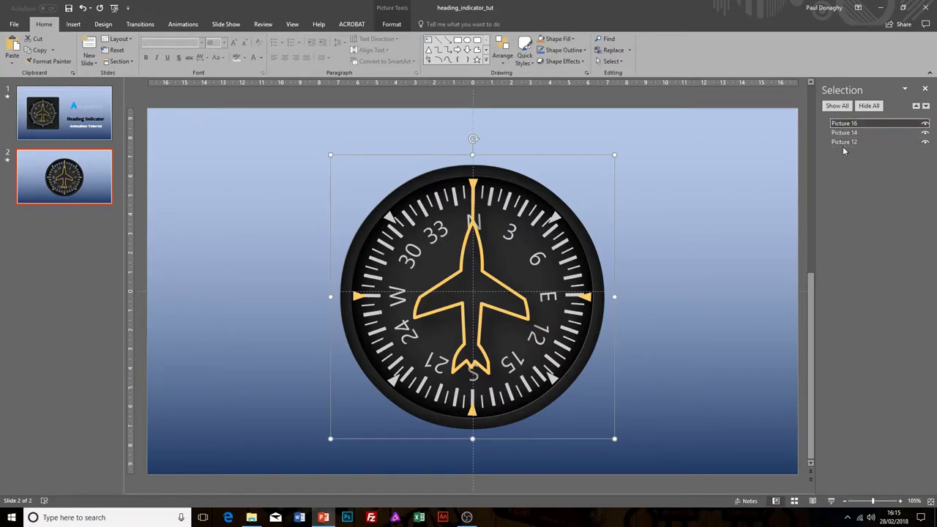
click(919, 124)
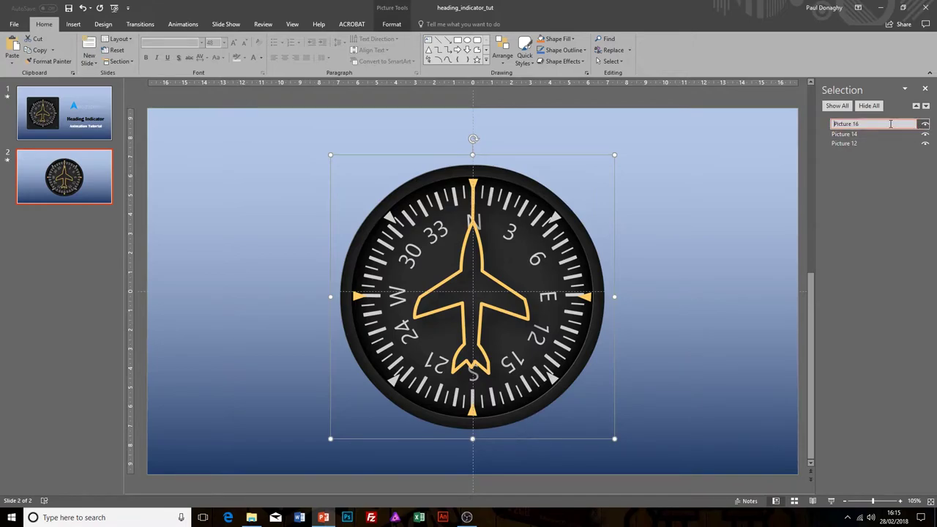
click(924, 123)
click(924, 124)
click(867, 125)
click(867, 125)
text(ai)
text(rcraft)
click(858, 133)
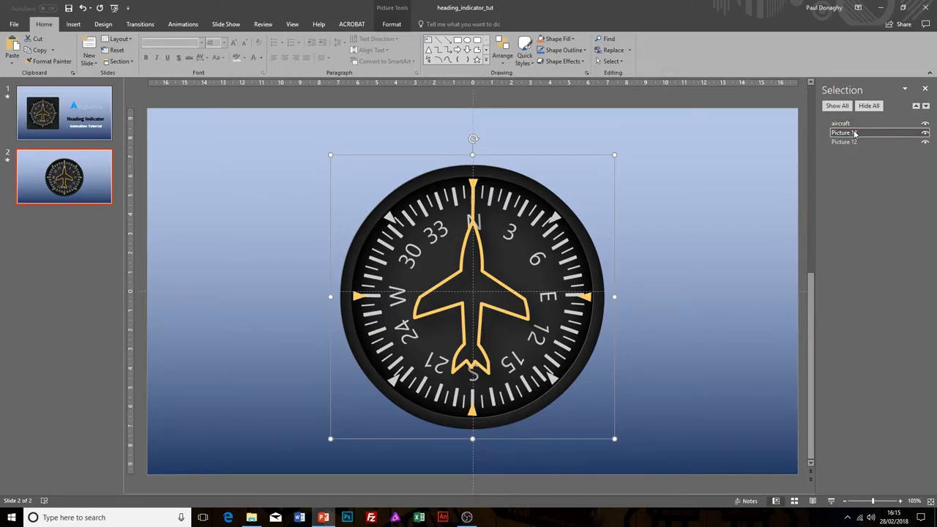
Rename Picture 14 to 'compass' and Picture 12 to 'back'
click(859, 133)
drag(860, 133, 832, 134)
text(compass)
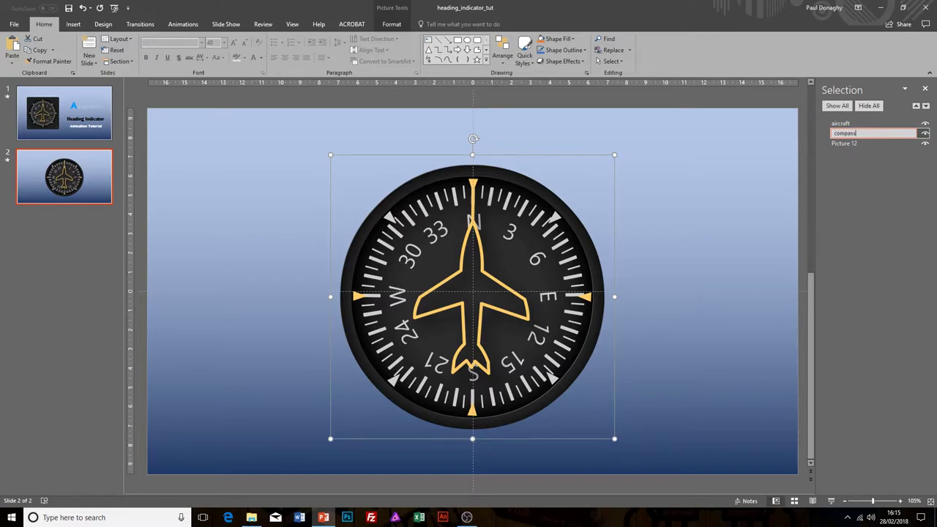
click(846, 142)
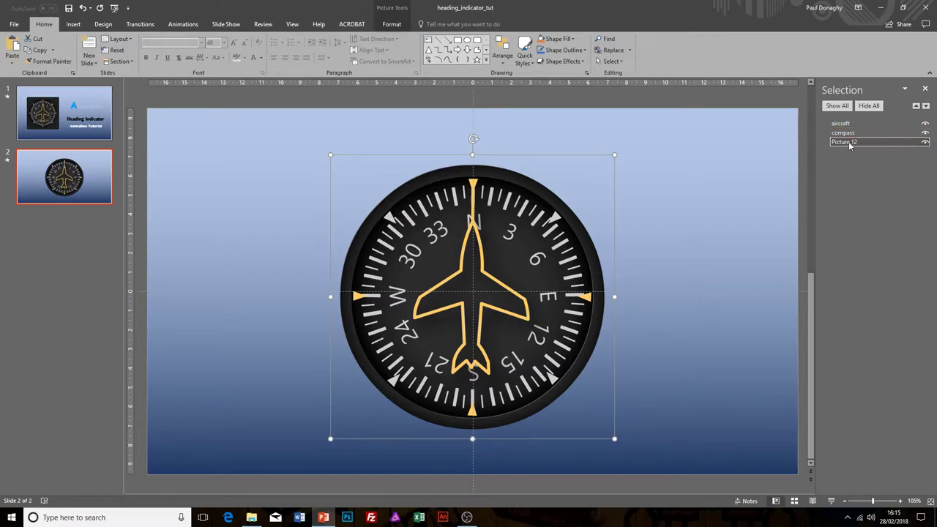
click(853, 142)
drag(854, 142, 832, 144)
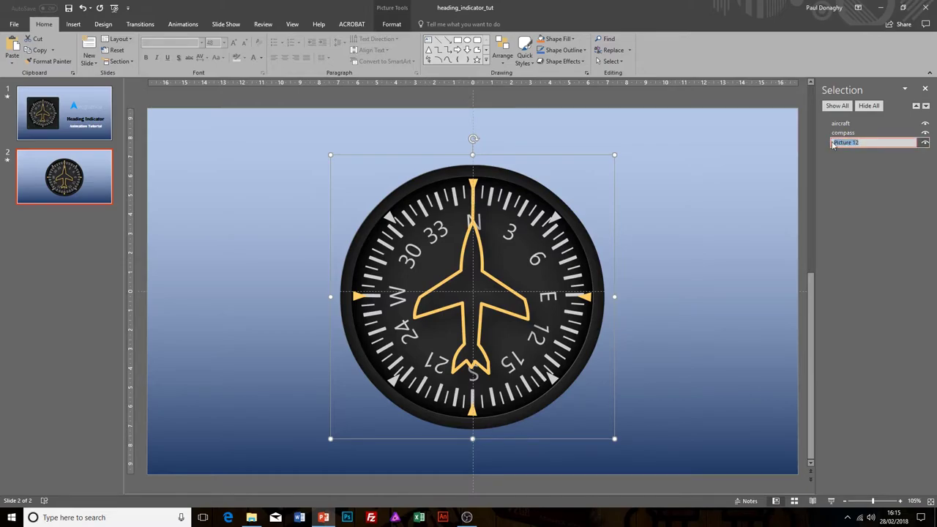
text(back)
key(Return)
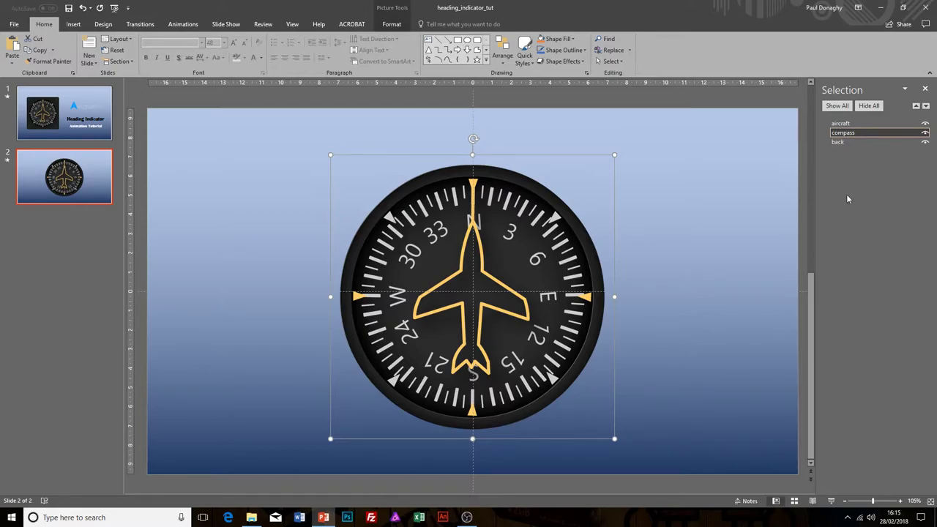
Select only the compass picture and trial-rotate it clockwise
click(841, 124)
ctrl+click(846, 134)
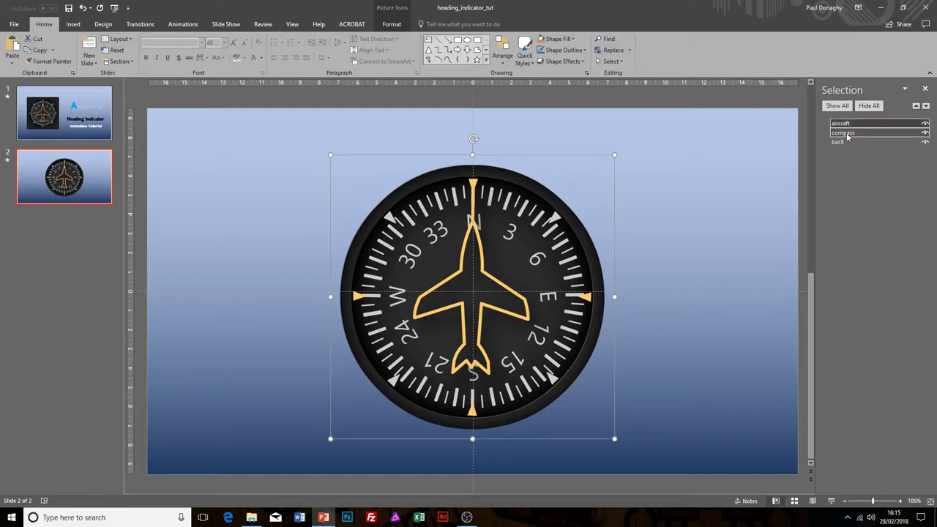
click(847, 134)
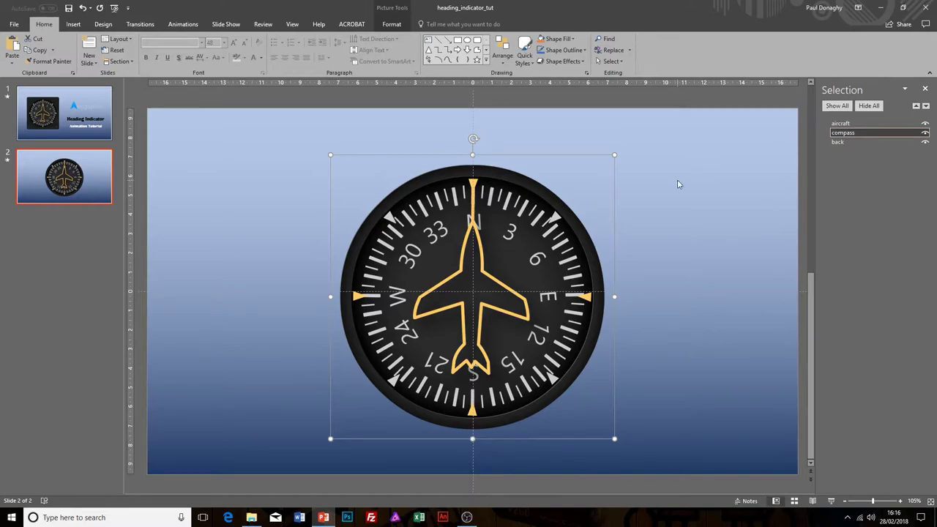
drag(473, 138, 475, 170)
Hide the aircraft layer, undo the compass rotation and deselect
click(925, 124)
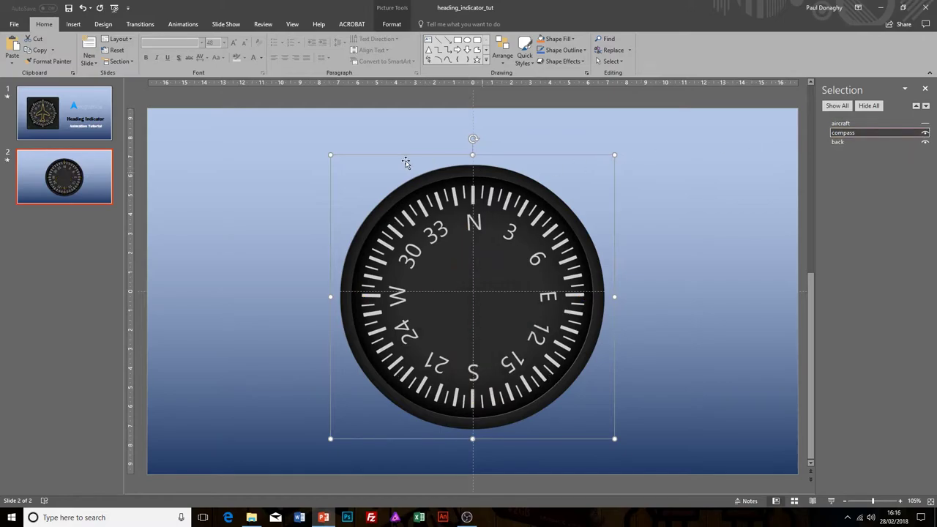
mouse_move(472, 139)
mouse_down()
mouse_move(500, 149)
mouse_move(431, 143)
mouse_move(458, 144)
mouse_up()
key(ctrl+z)
click(697, 223)
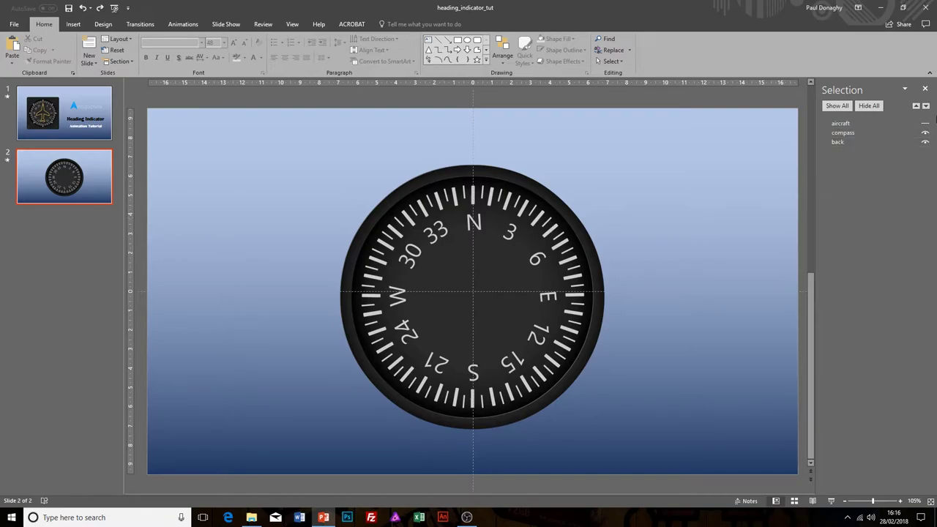
Unhide the aircraft layer in the Selection pane
click(925, 124)
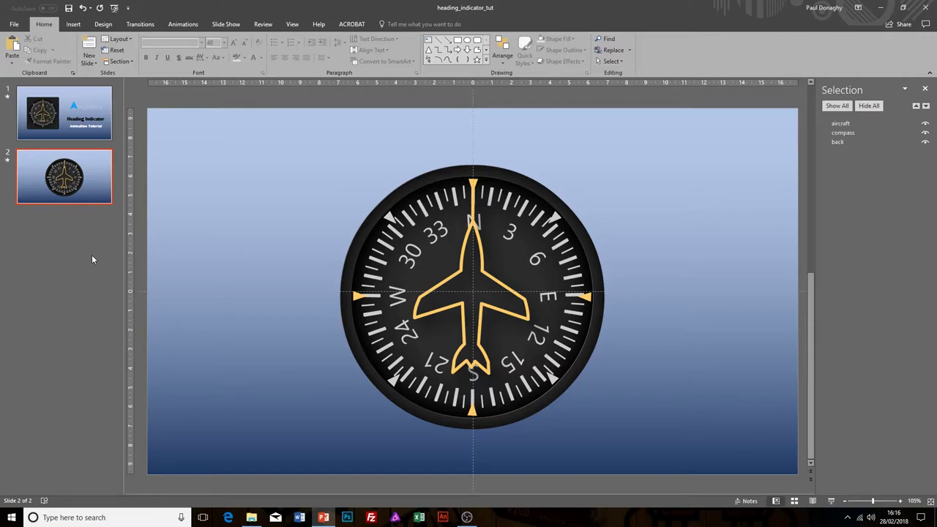
Duplicate slide 2 twice with Ctrl+D and select slides 2 through 4
click(93, 175)
key(ctrl+d)
key(ctrl+d)
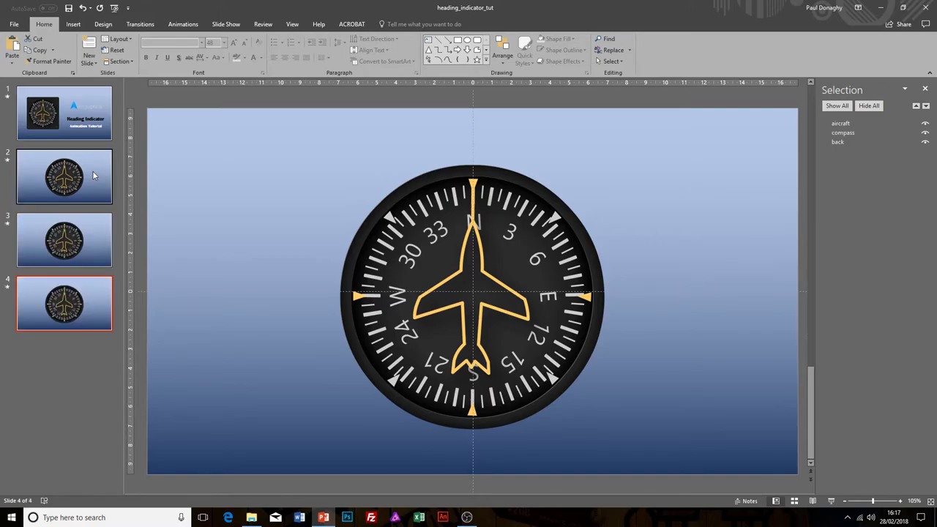
click(86, 235)
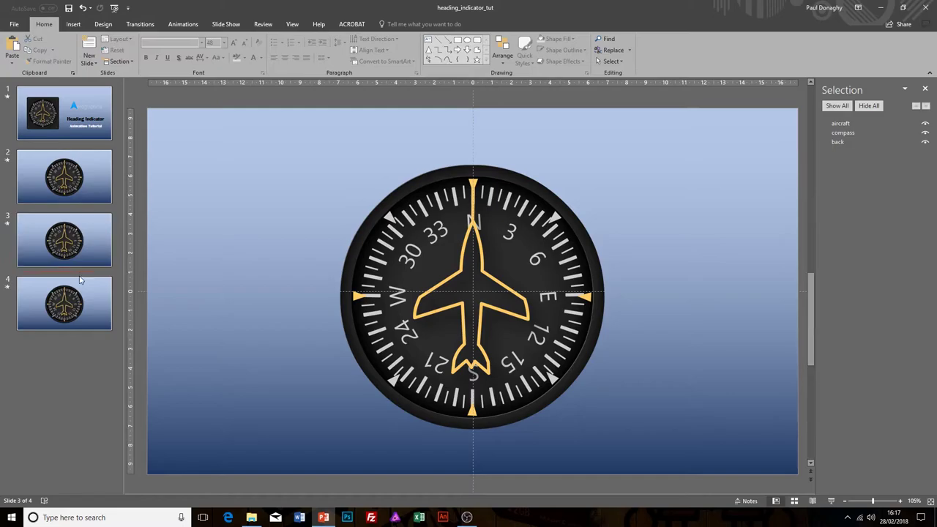
click(83, 287)
click(82, 253)
click(85, 183)
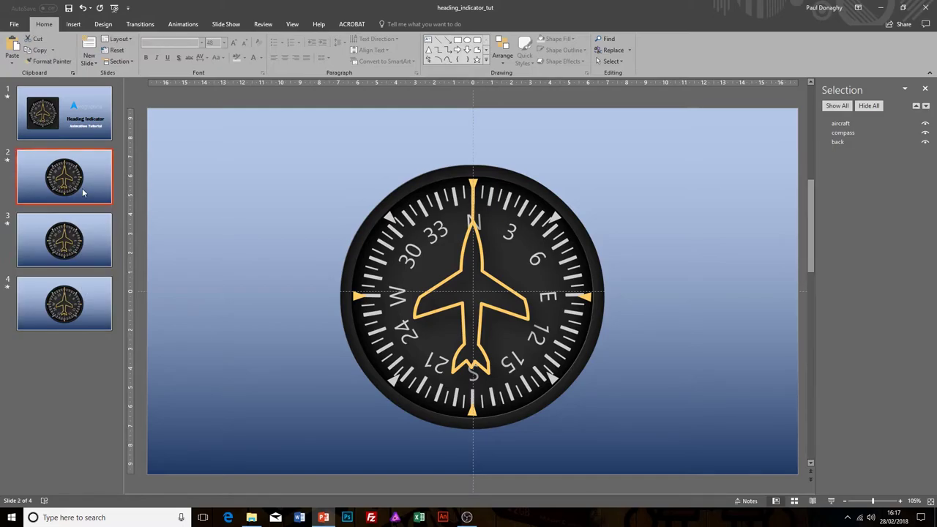
Apply the Morph transition to the selected slides
click(140, 24)
click(89, 47)
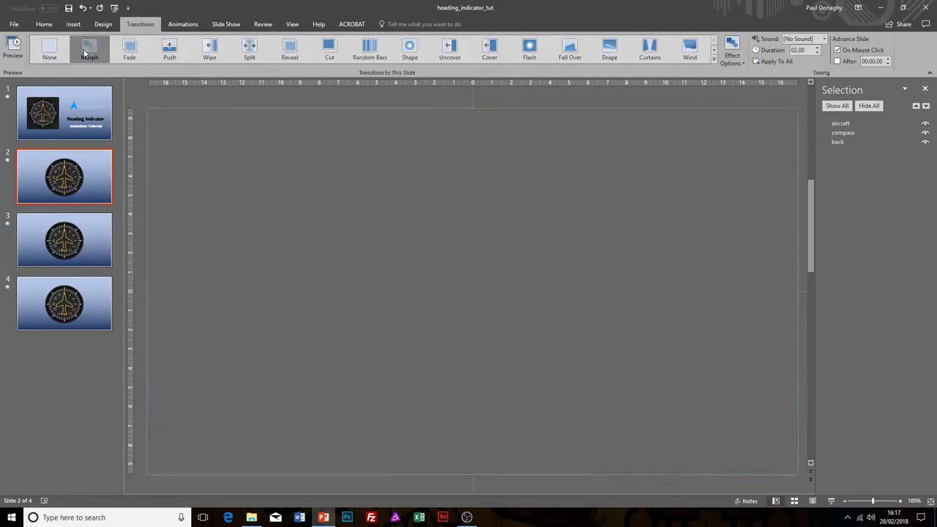
key(Down)
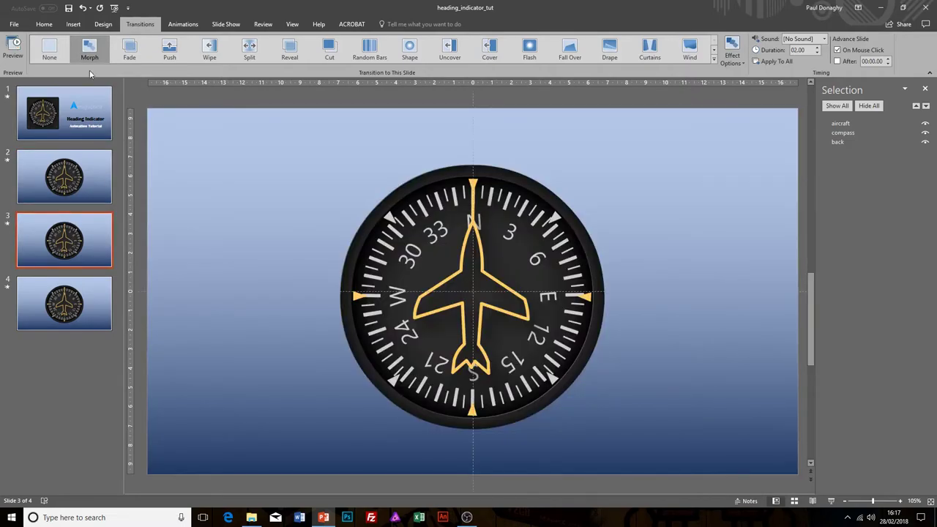
Set slide 2's transition to None
click(83, 279)
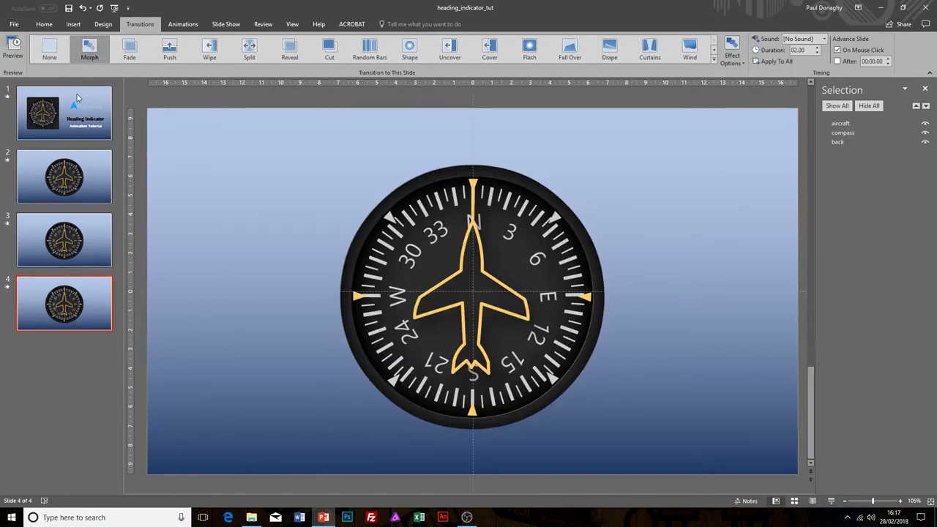
click(65, 176)
click(49, 48)
Rotate the compass card to heading 240 on slide 3 and E at top on slide 4
click(68, 233)
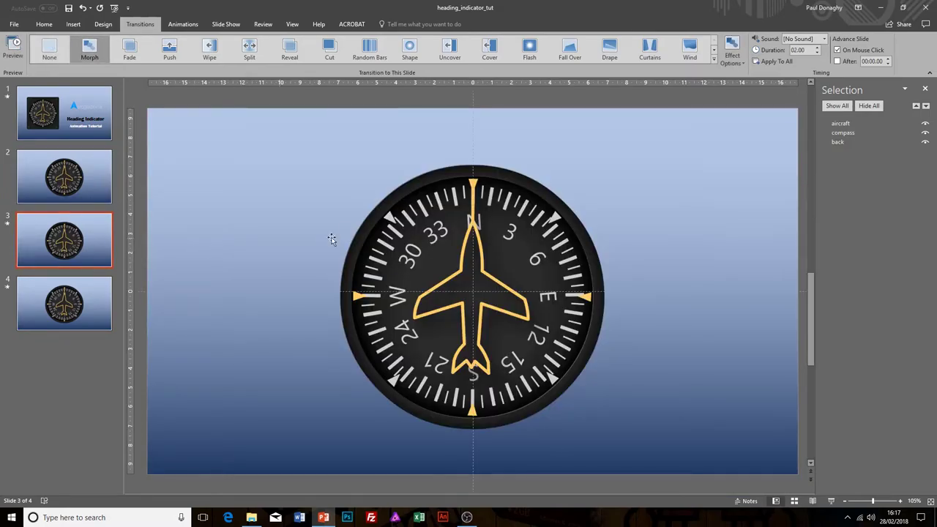
click(422, 212)
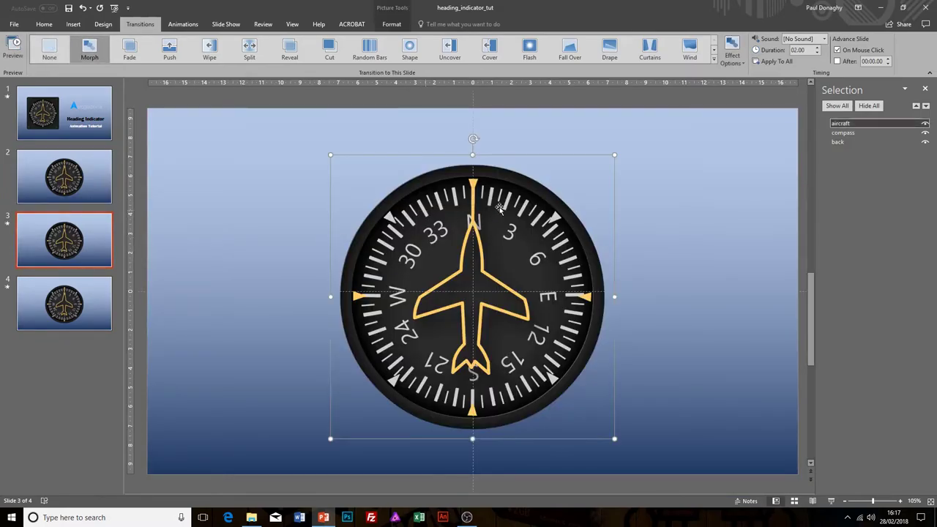
click(849, 133)
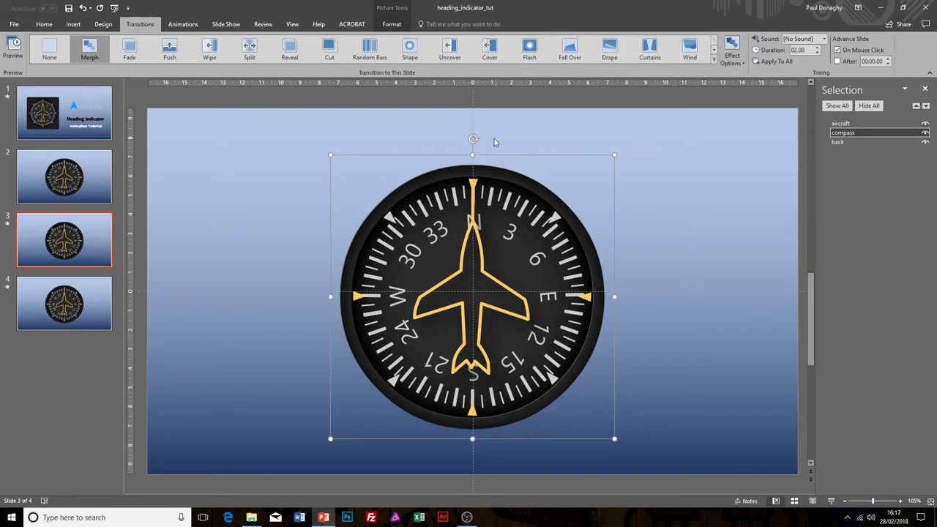
drag(474, 139, 547, 353)
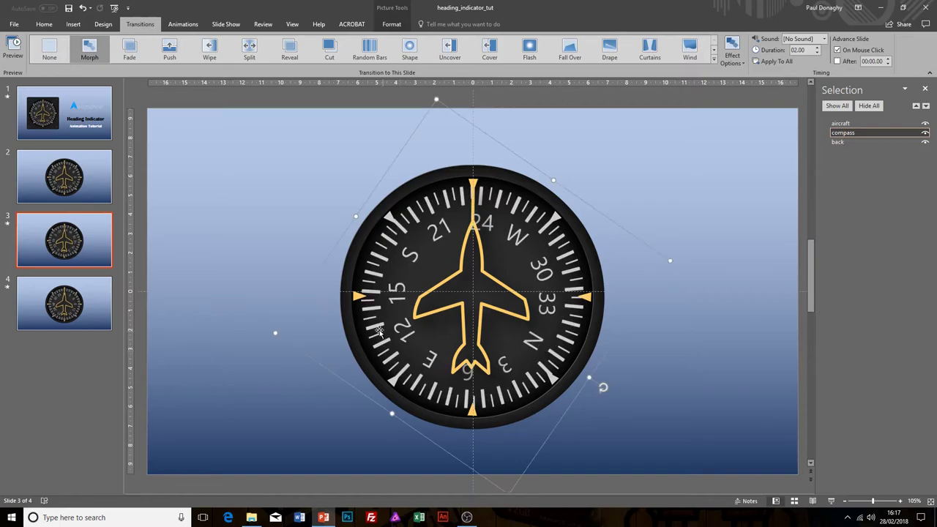
click(65, 316)
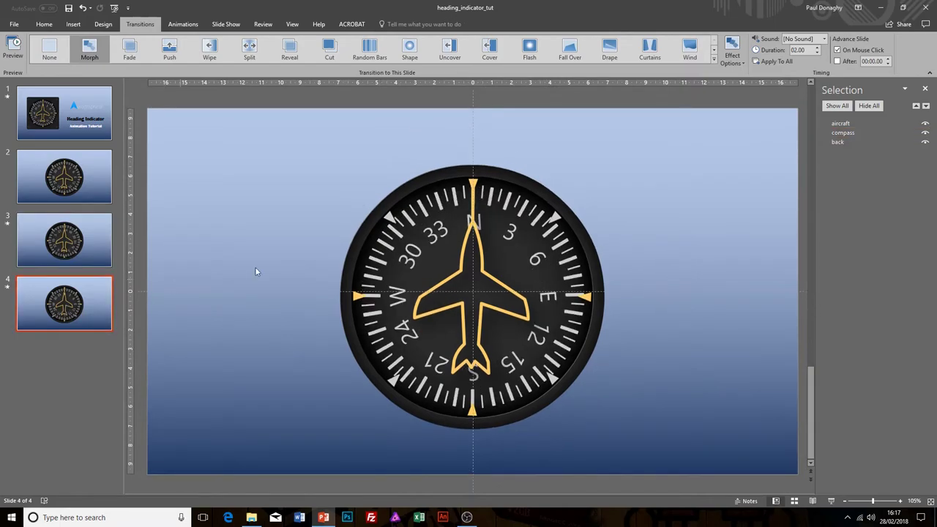
click(852, 133)
drag(477, 140, 322, 273)
click(85, 192)
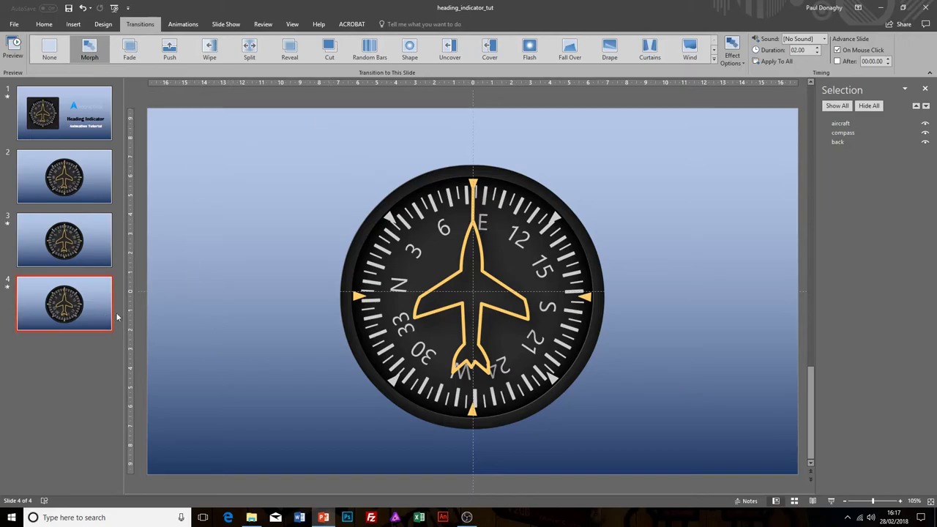
Select the aircraft picture on slide 4, where the compass shows E at top
click(382, 334)
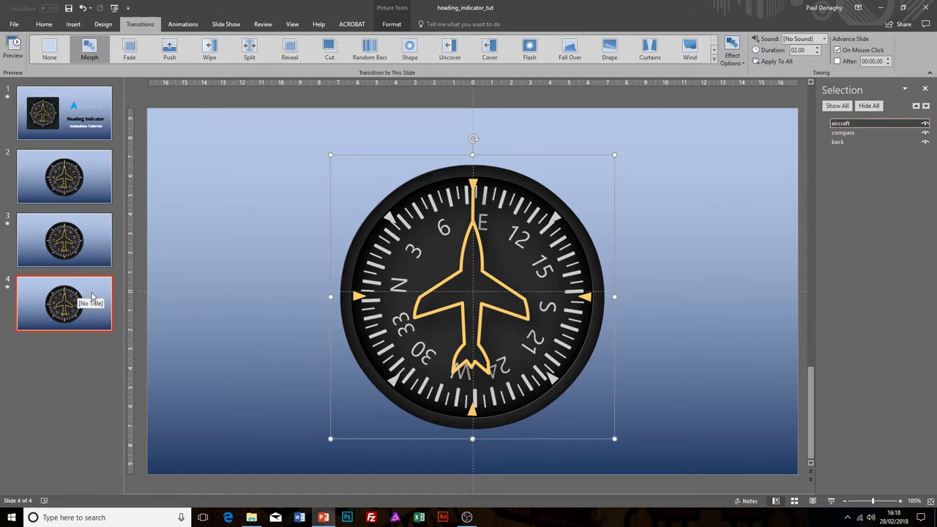
Show the Animation Pane and rotate slide 4's compass card back so N is at the top
click(184, 24)
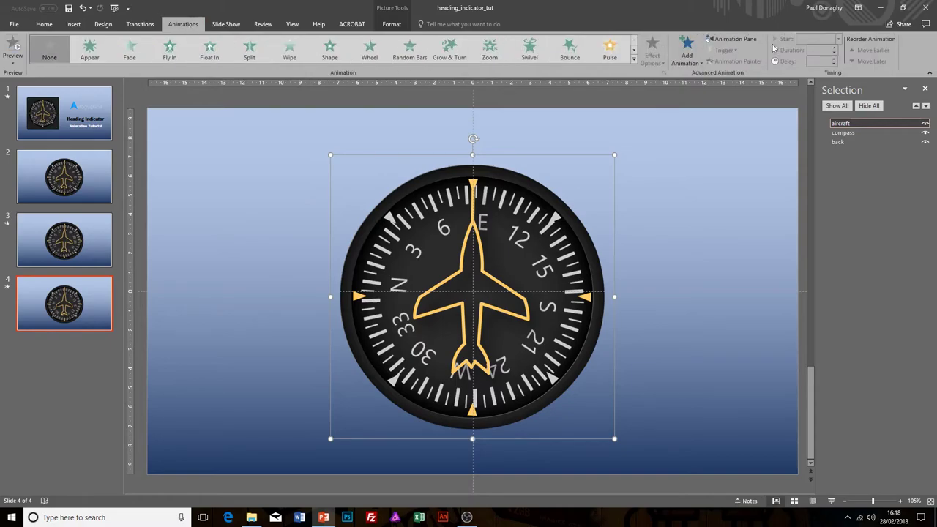
click(731, 41)
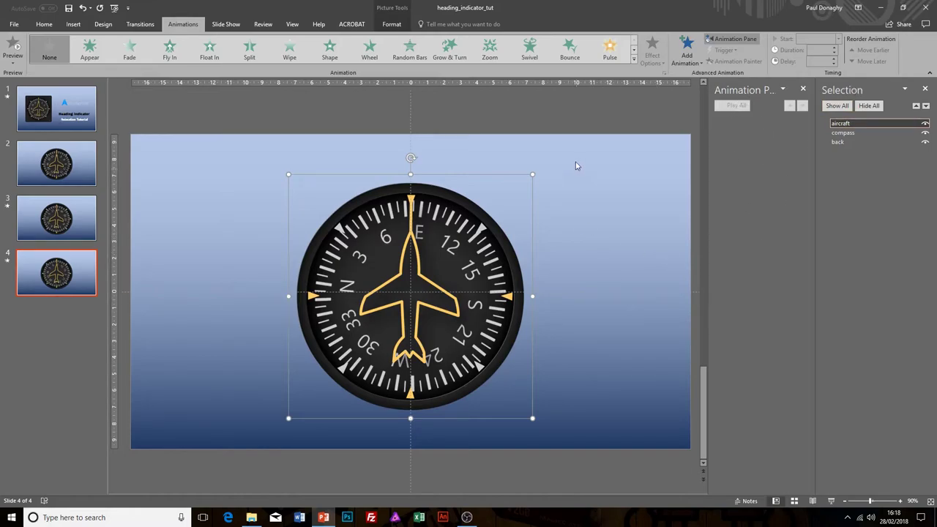
click(549, 158)
click(450, 264)
click(842, 132)
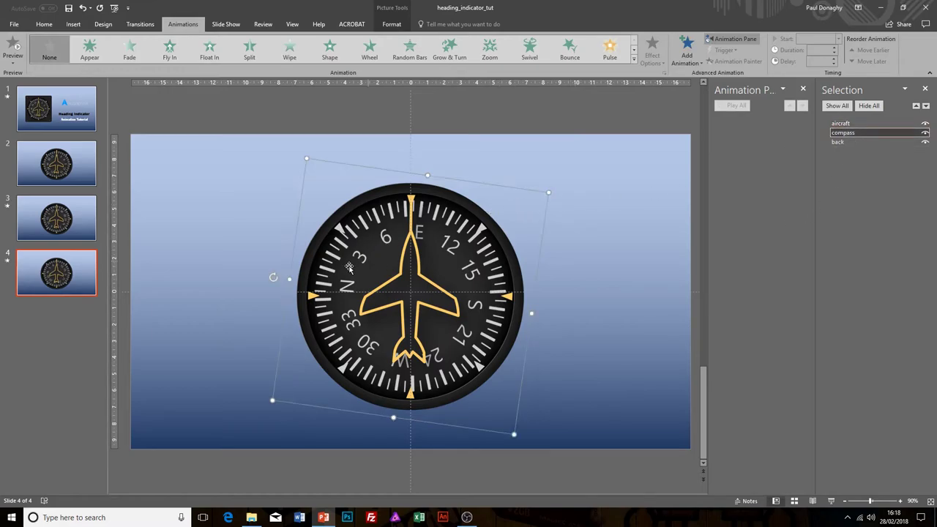
drag(273, 277, 410, 194)
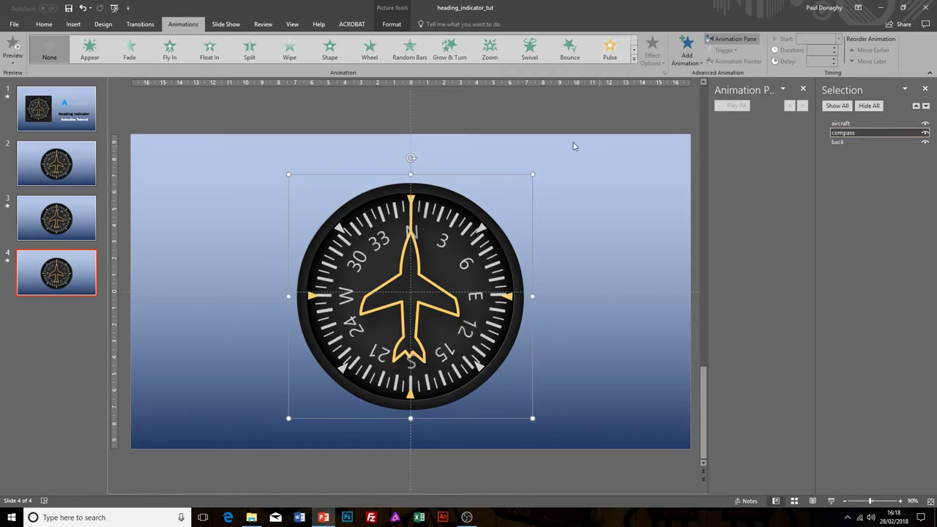
Apply a Spin emphasis animation to the compass card and open its effect settings
click(633, 62)
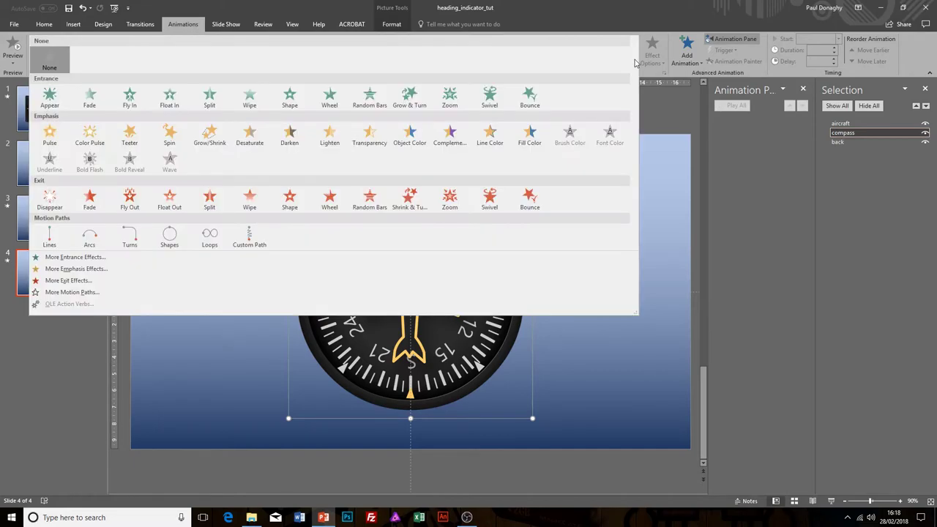
click(170, 138)
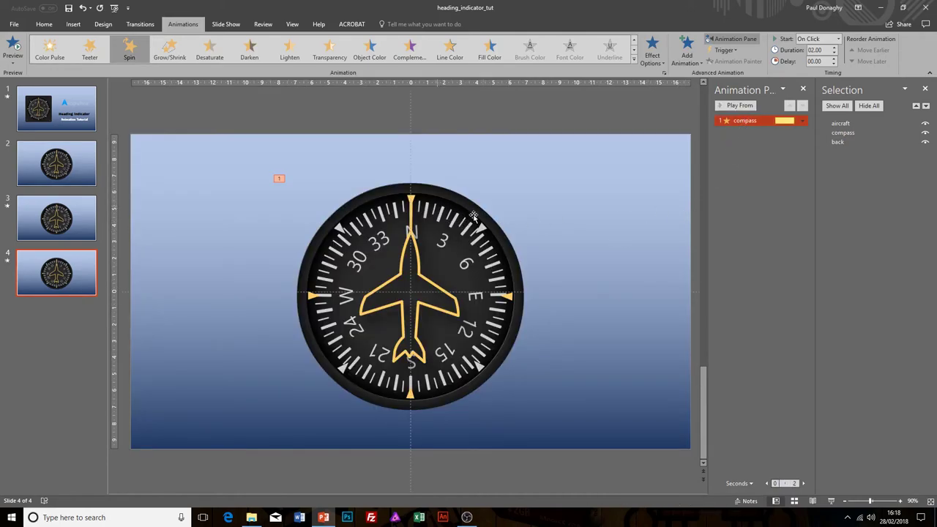
click(802, 121)
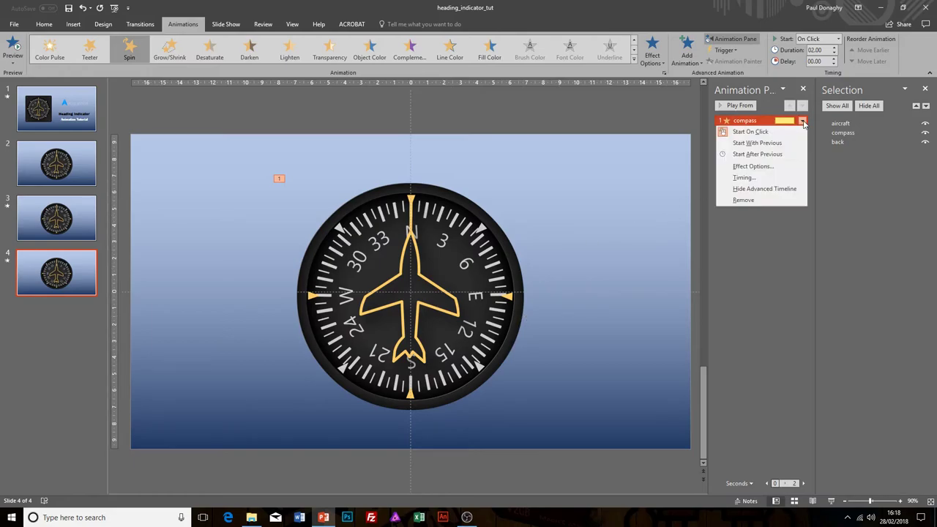
click(752, 166)
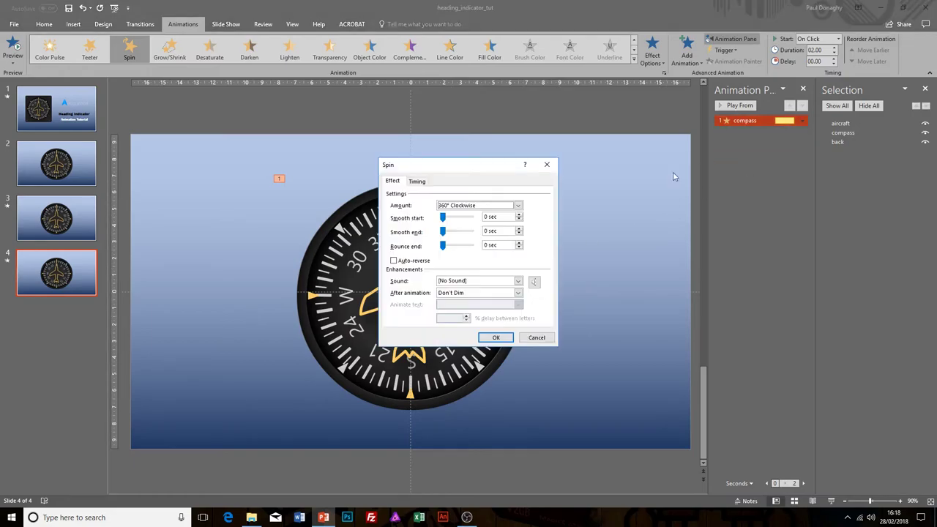
drag(497, 170, 645, 149)
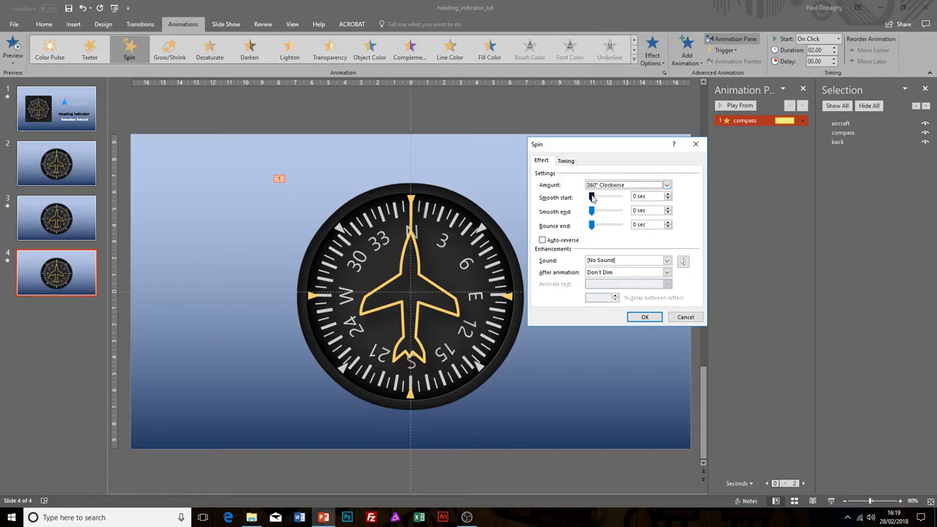
Give the compass Spin a smooth start, Half Spin amount, and 5-second (Very Slow) duration
drag(591, 198, 604, 213)
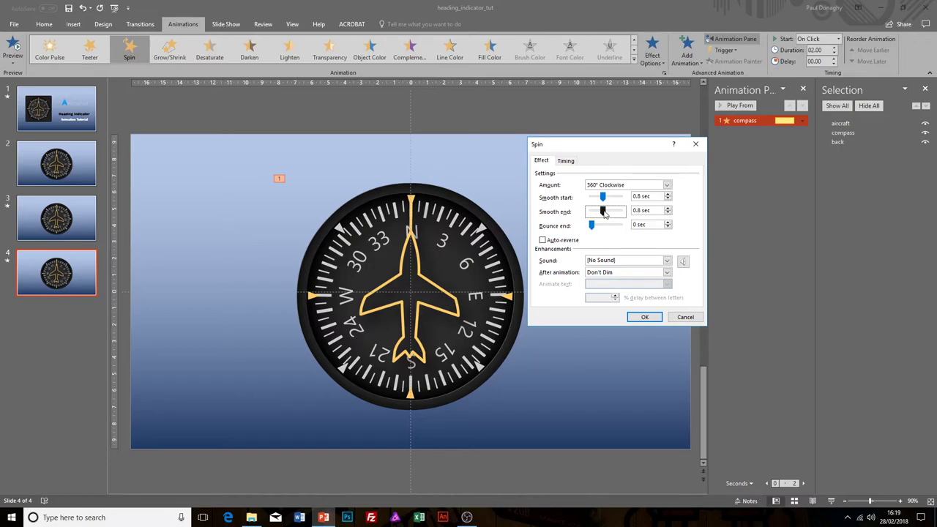
click(667, 185)
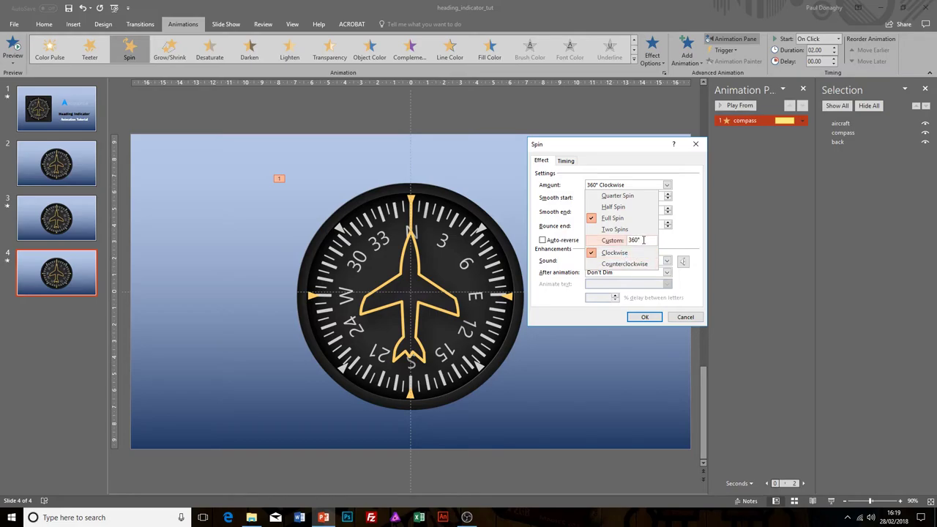
click(618, 209)
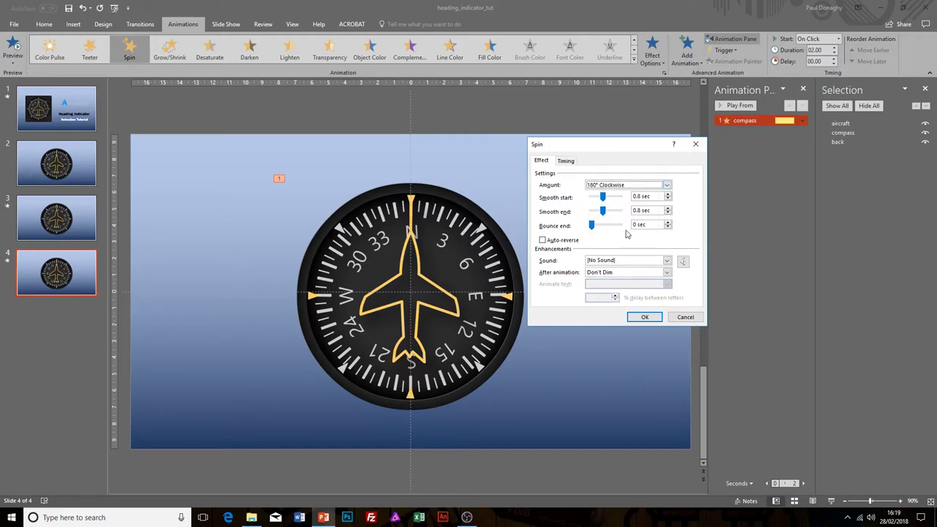
click(567, 161)
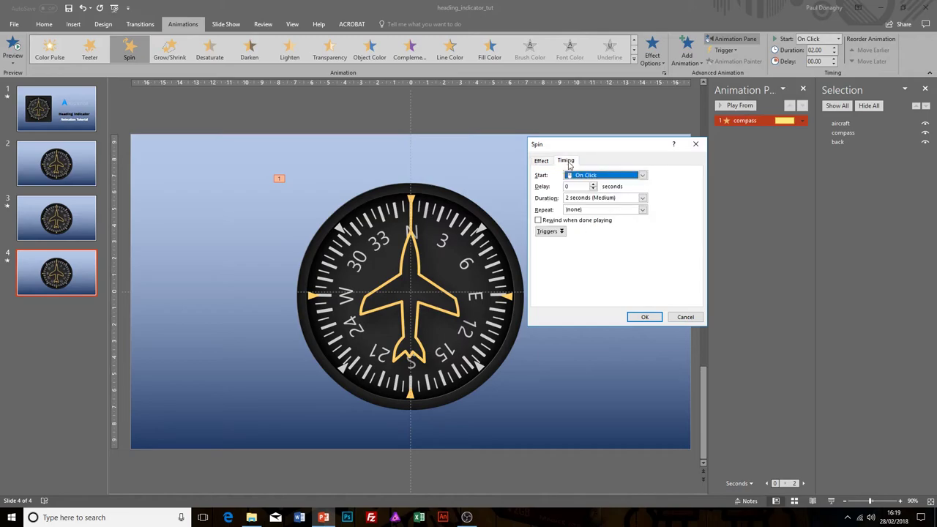
click(642, 198)
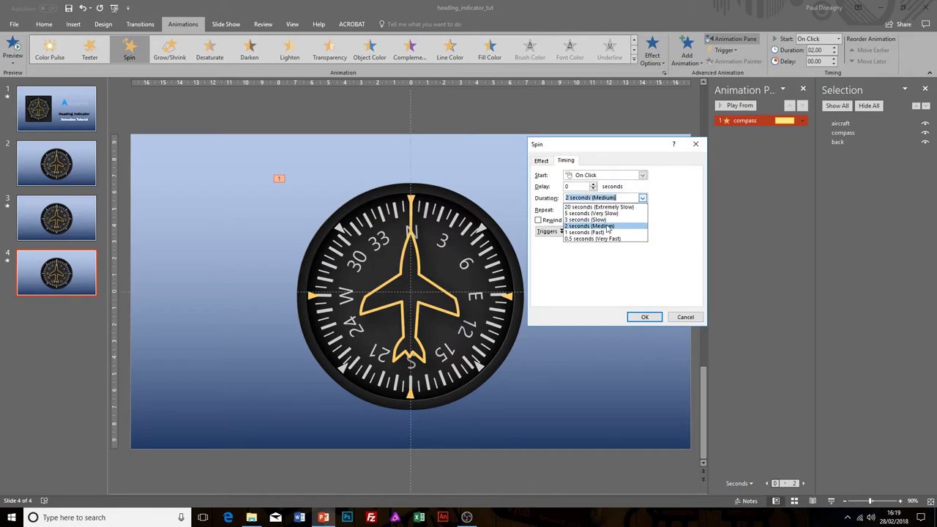
click(600, 213)
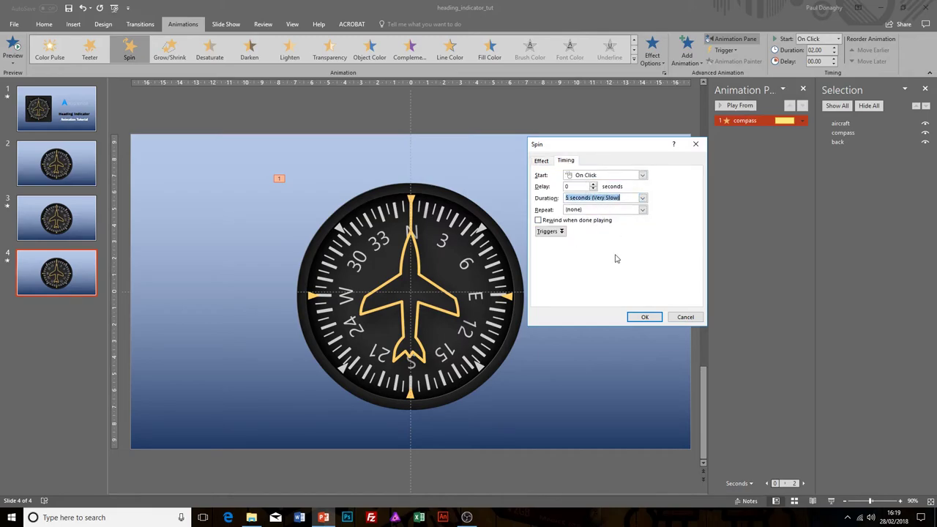
click(639, 317)
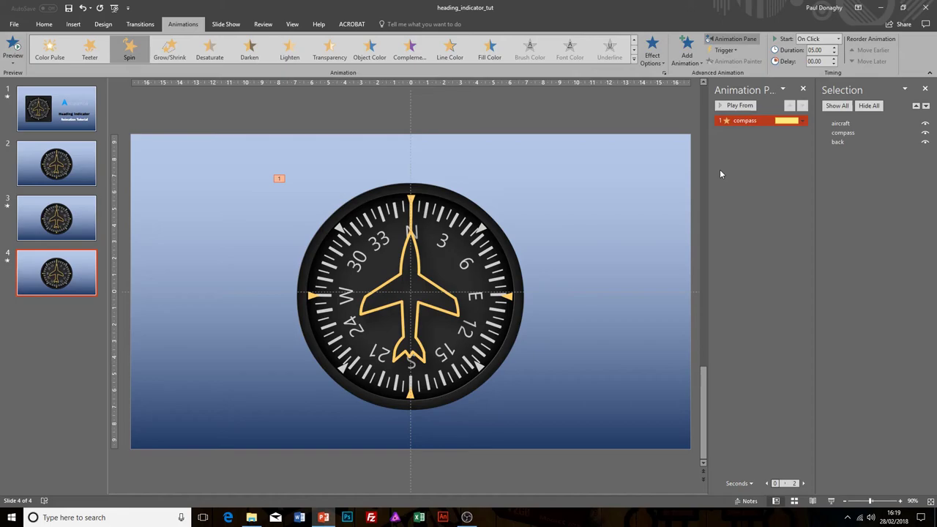
Add a second Spin animation to the compass card and open its effect settings
click(842, 132)
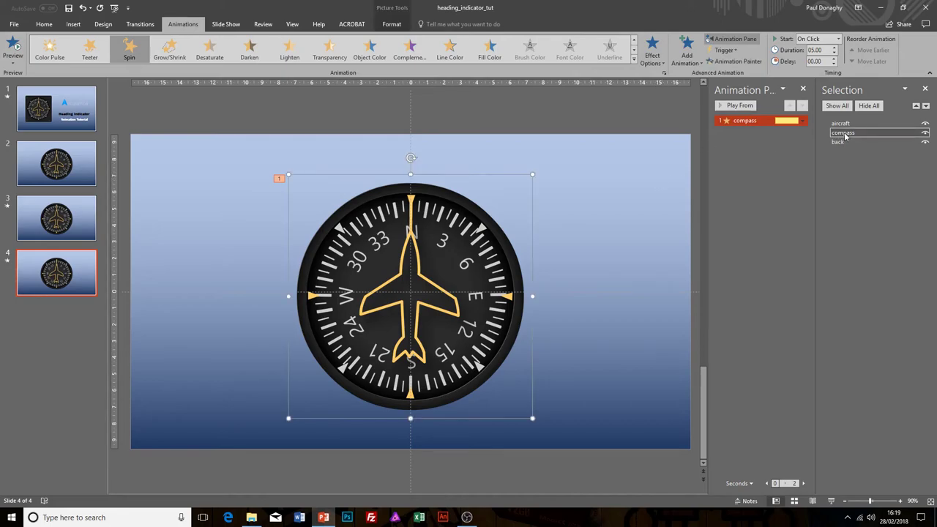
click(689, 56)
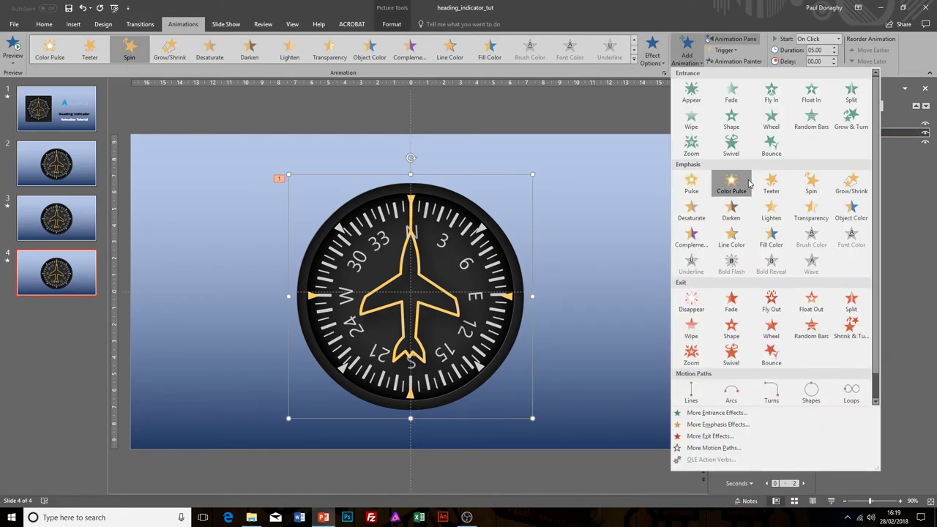
click(809, 186)
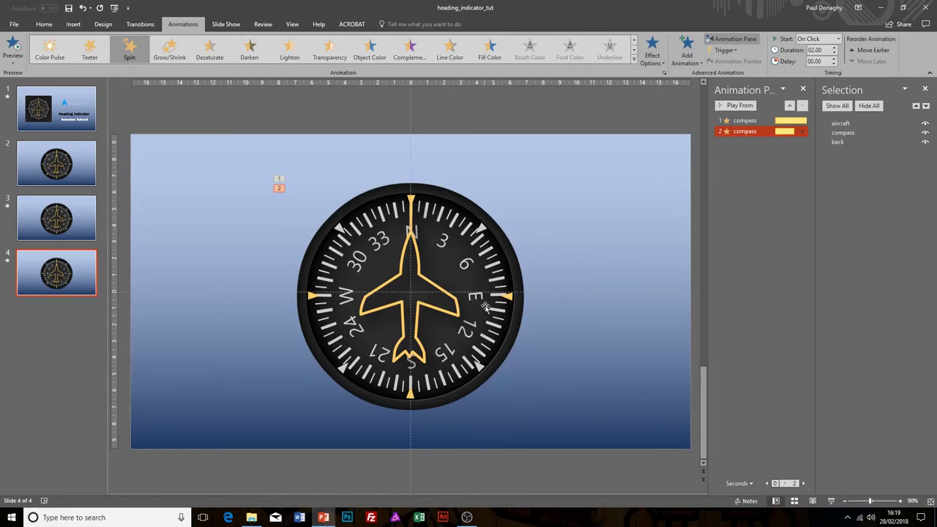
click(802, 131)
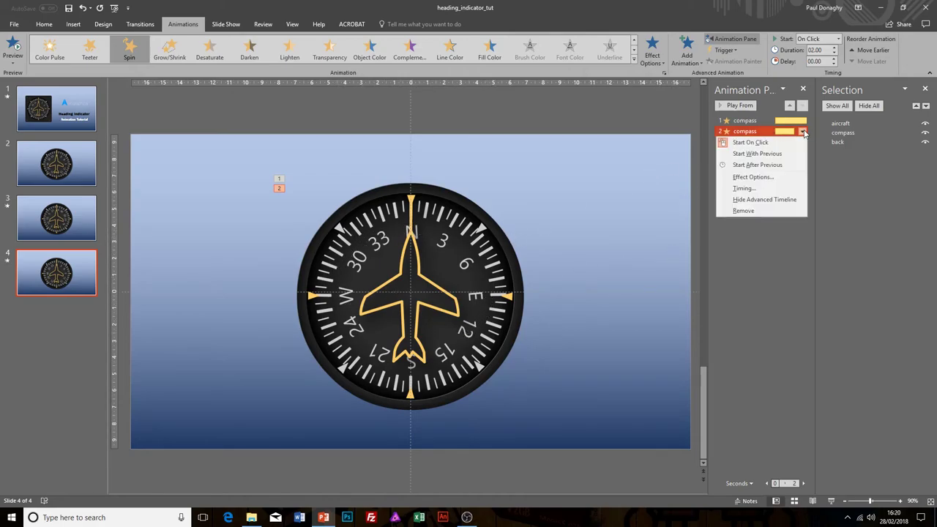
click(761, 175)
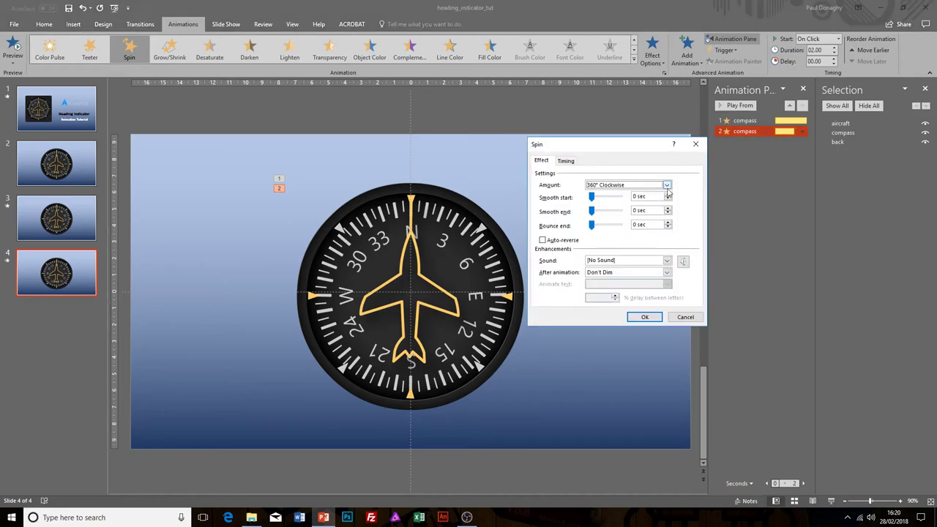
Set the second Spin to a counterclockwise Quarter Spin with a smooth start
click(666, 184)
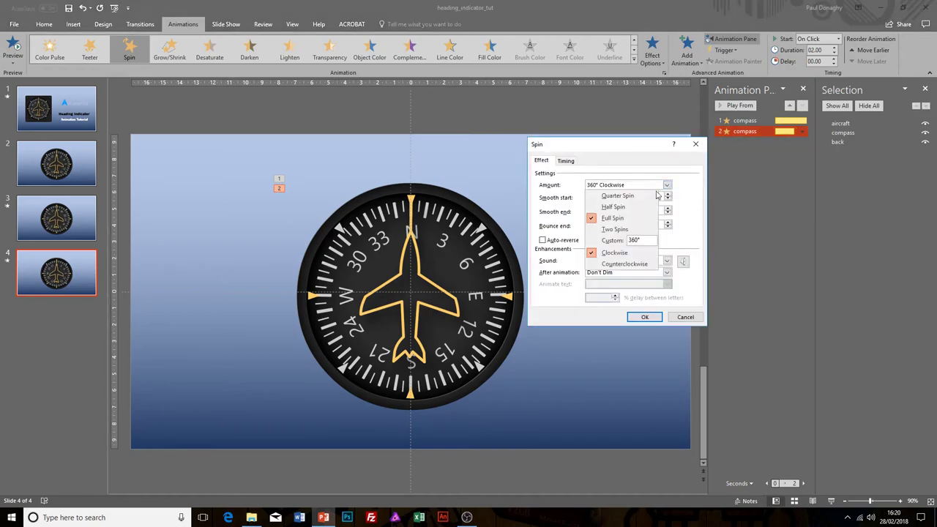
click(636, 264)
click(667, 184)
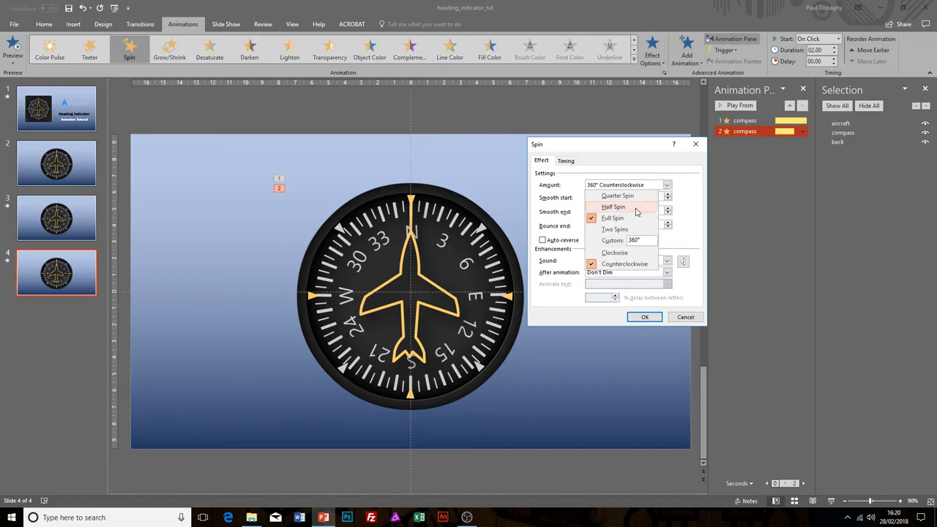
click(616, 196)
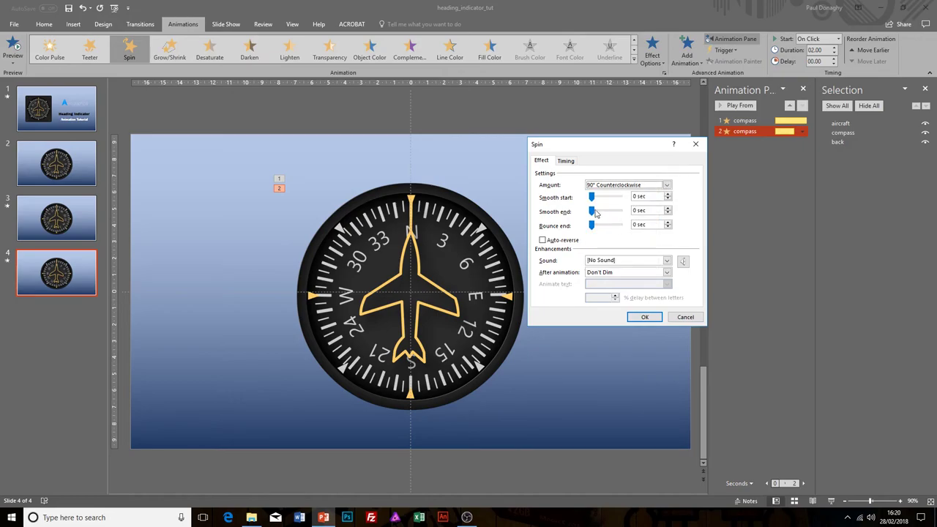
drag(591, 196, 605, 210)
click(667, 184)
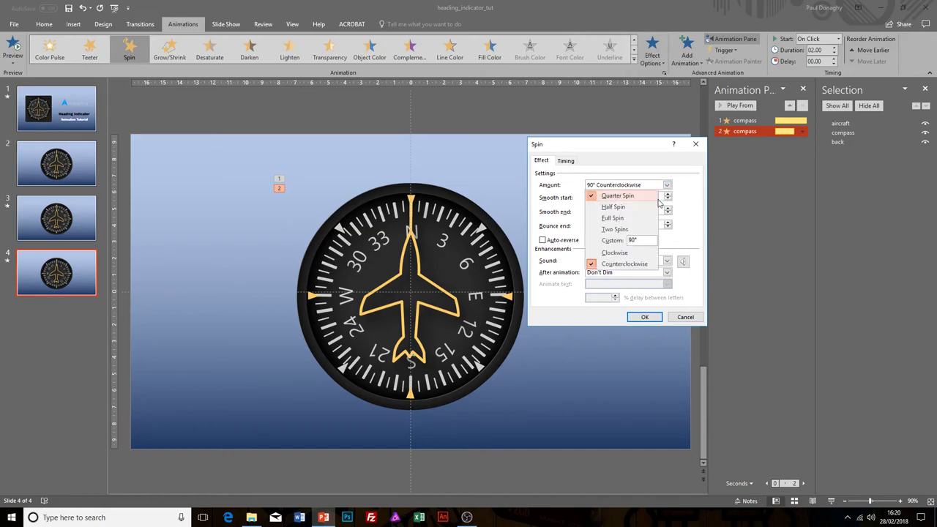
click(676, 244)
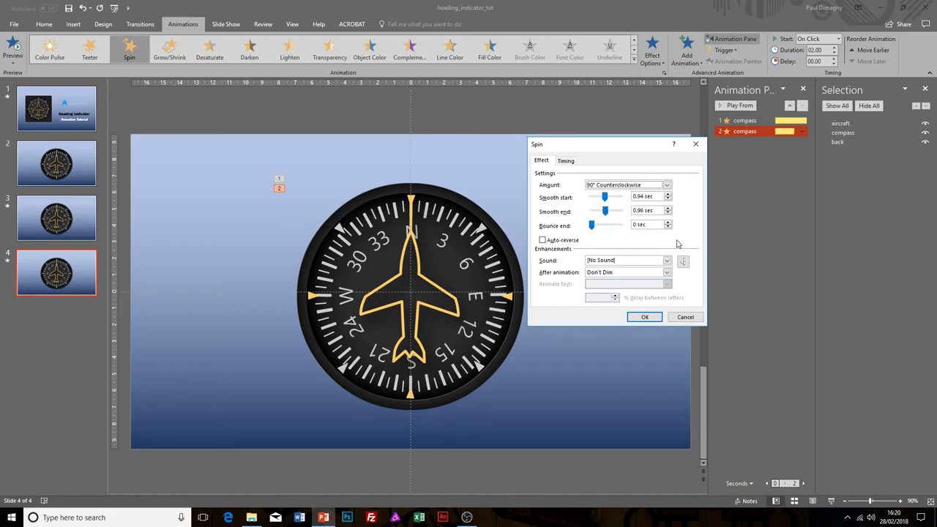
click(642, 317)
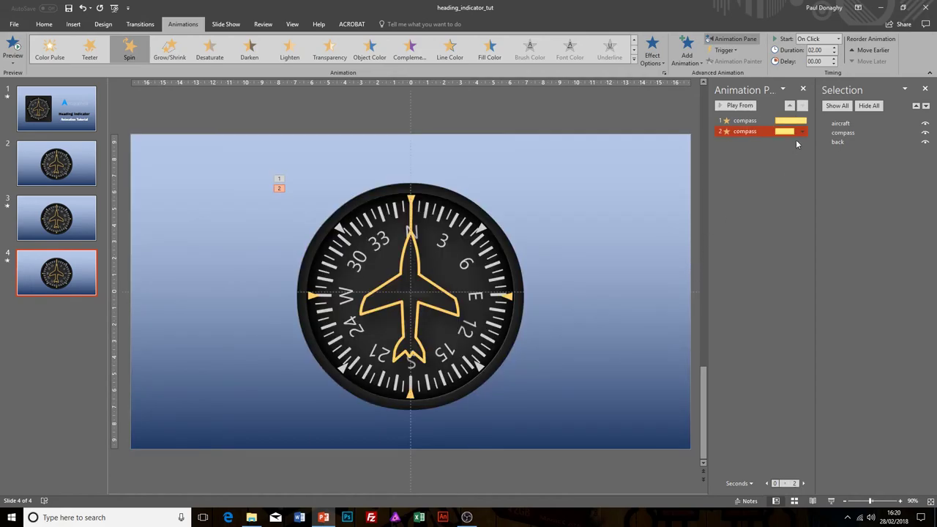
Set the second Spin's duration to 5 seconds and preview it
click(802, 131)
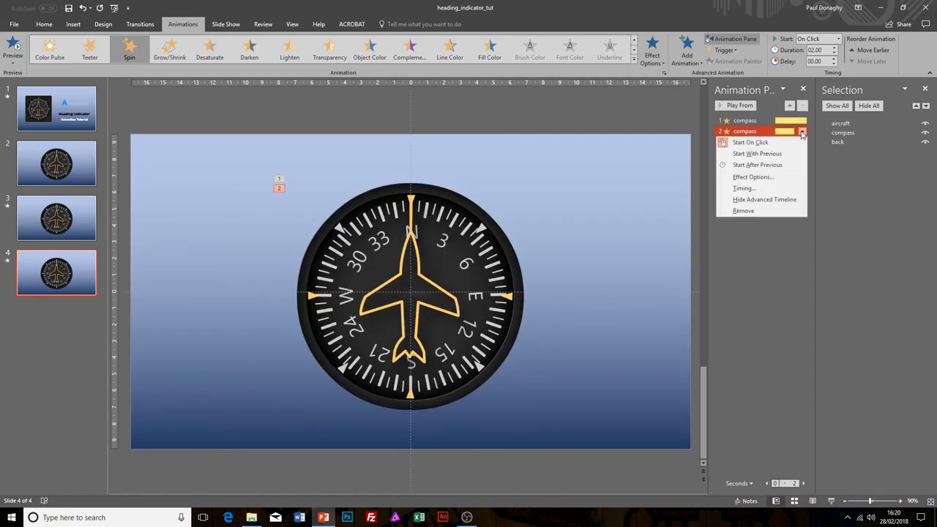
click(761, 188)
double_click(622, 197)
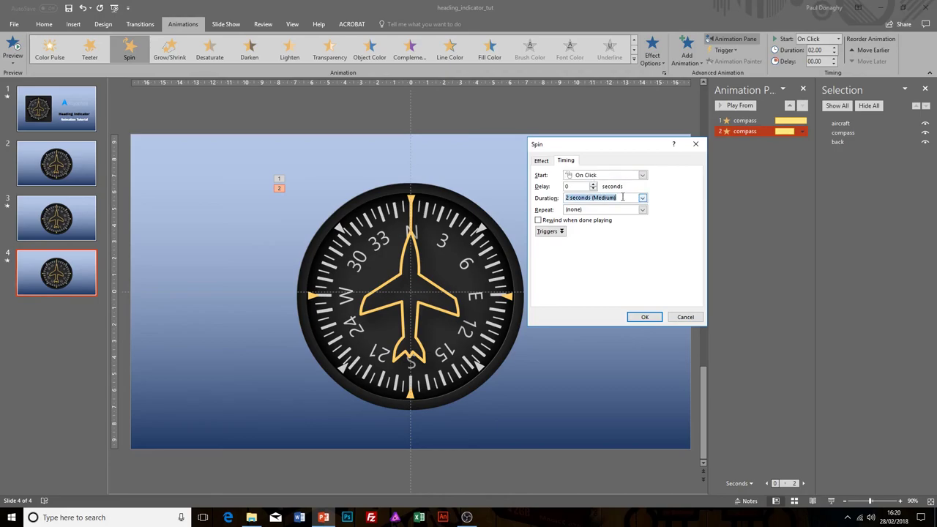
click(642, 197)
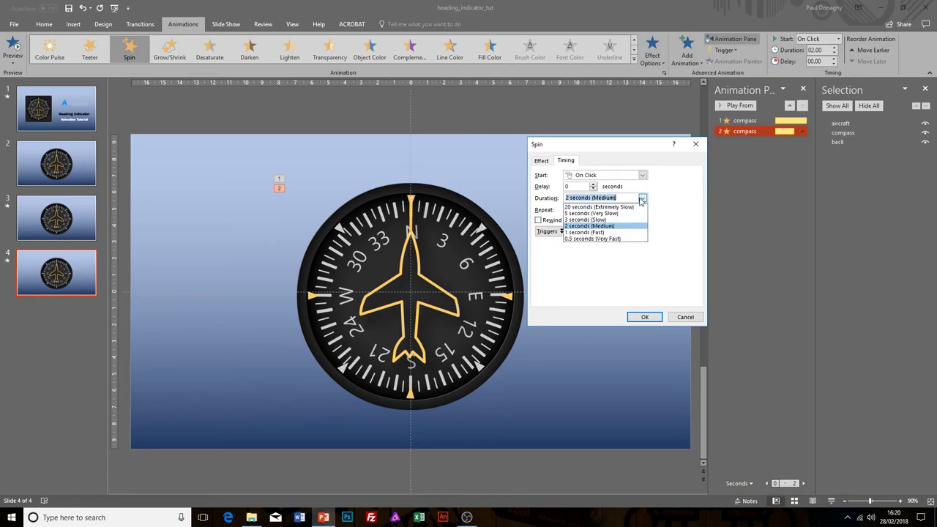
click(598, 218)
click(640, 316)
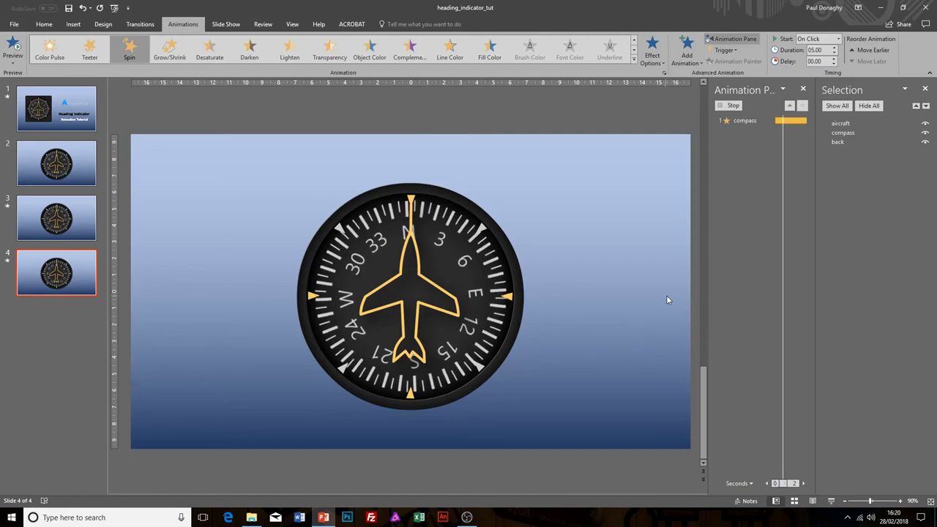